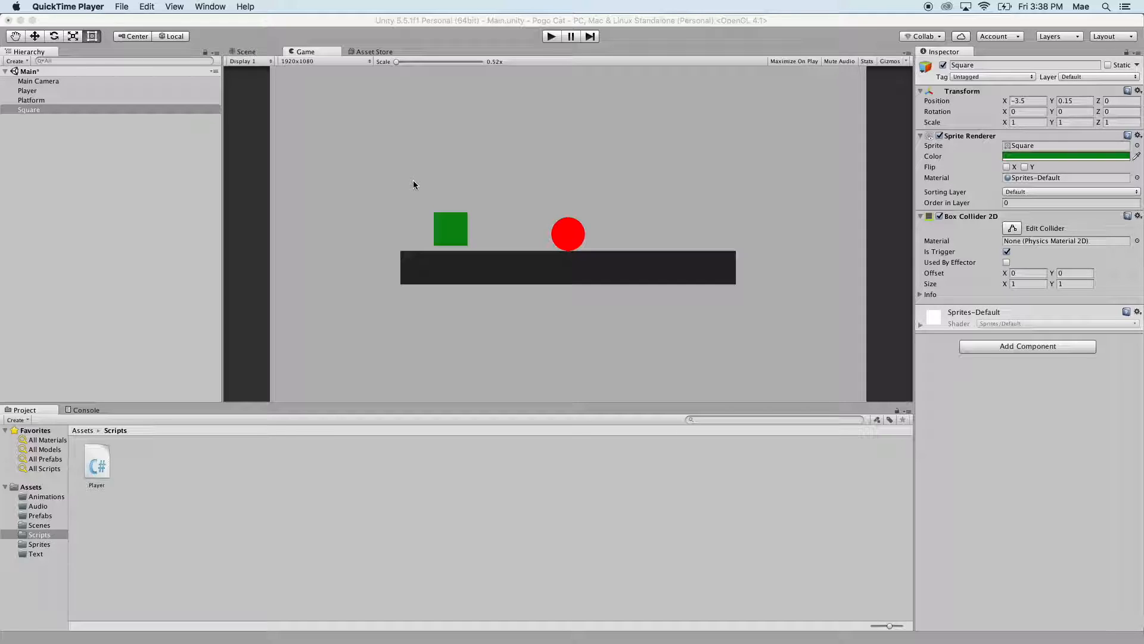
Step: Switch to the Scene view and add a UI Text object to the scene
click(136, 183)
click(244, 53)
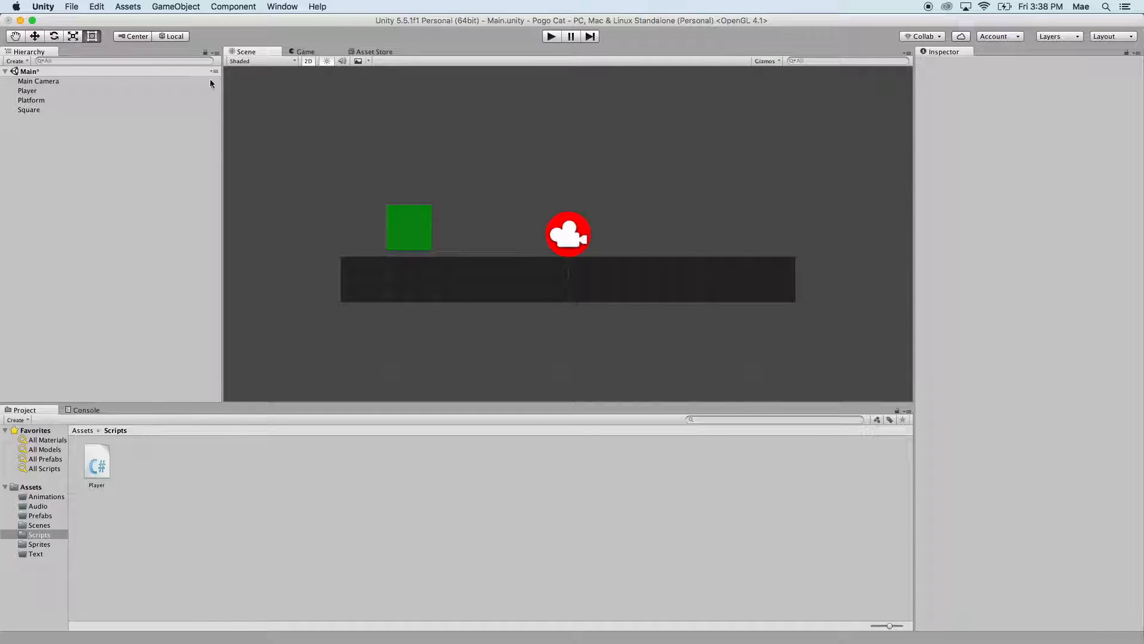
click(16, 62)
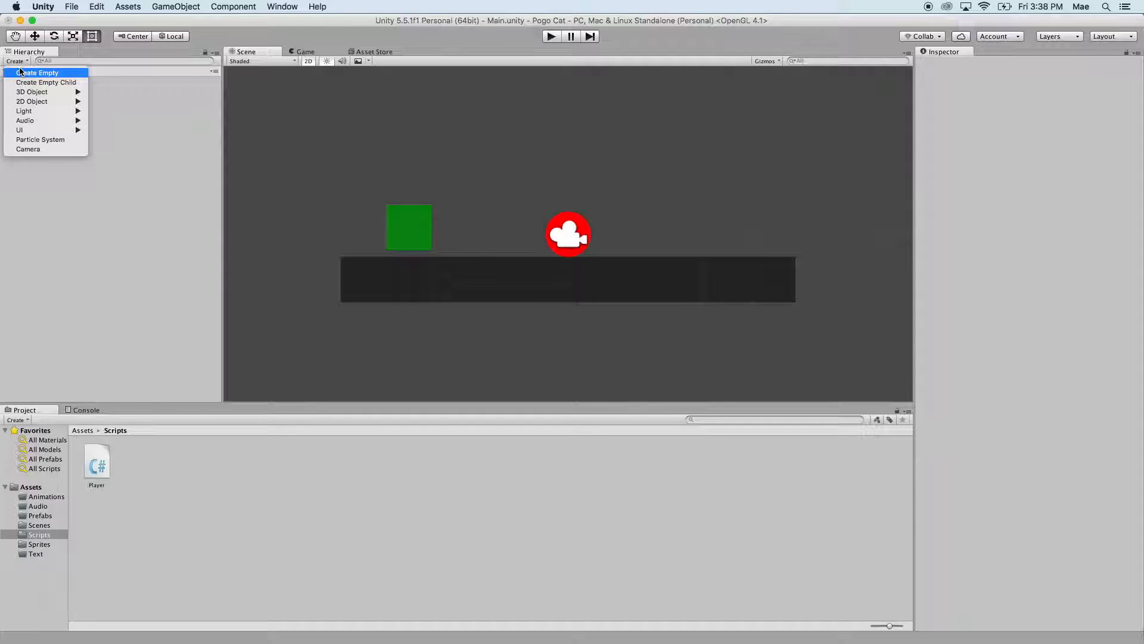
mouse_move(42, 131)
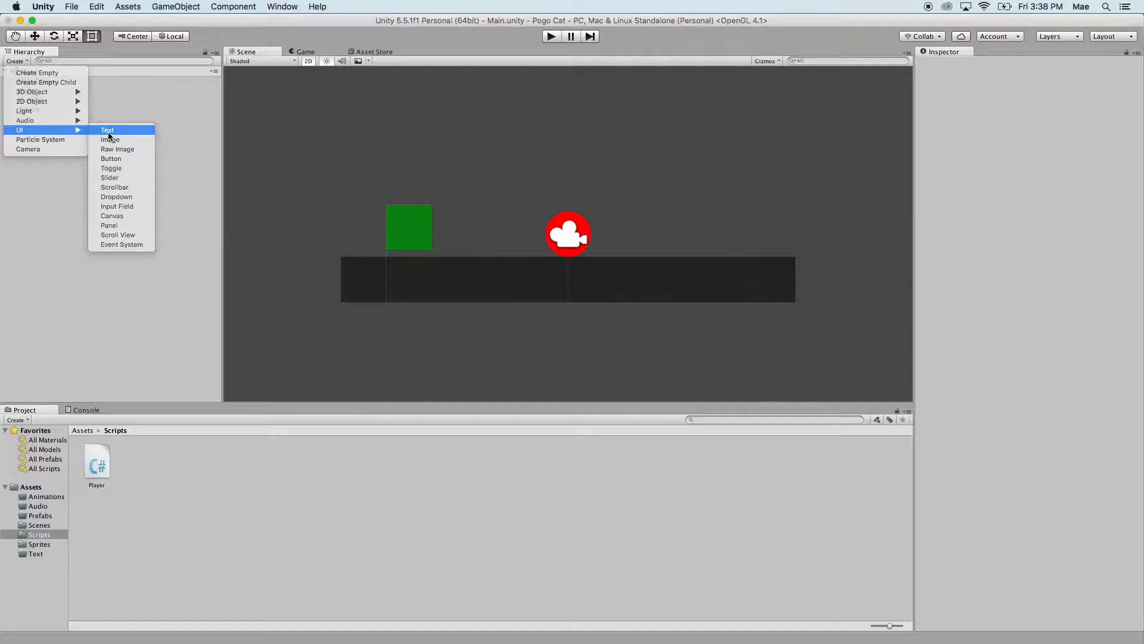
key(Escape)
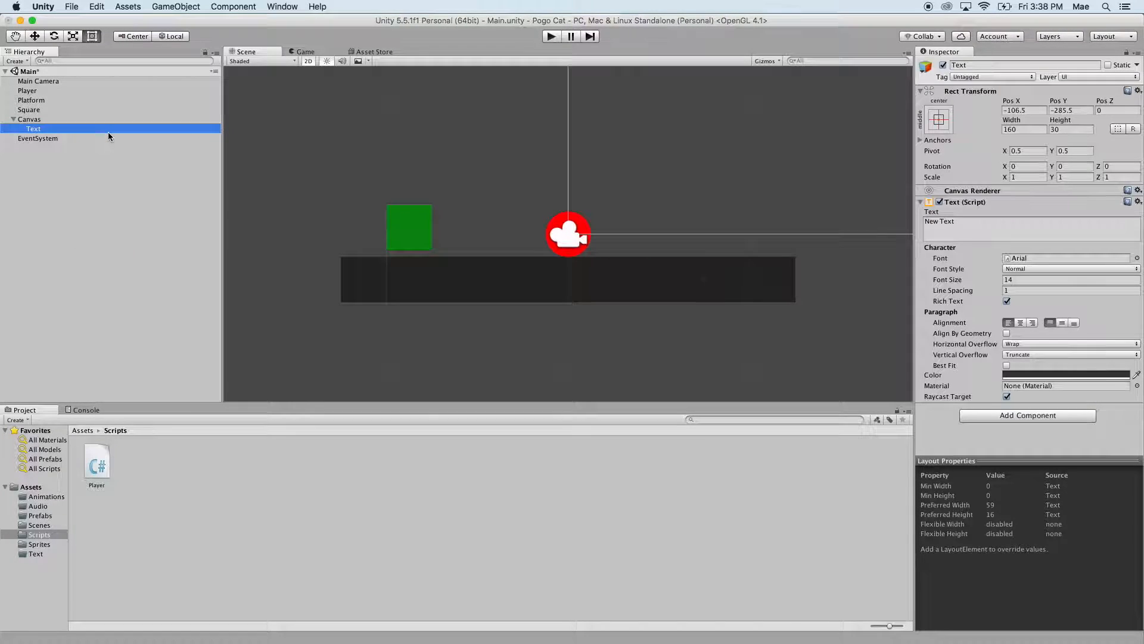
Step: Examine the components of the Canvas, its Text child and the EventSystem object
click(29, 121)
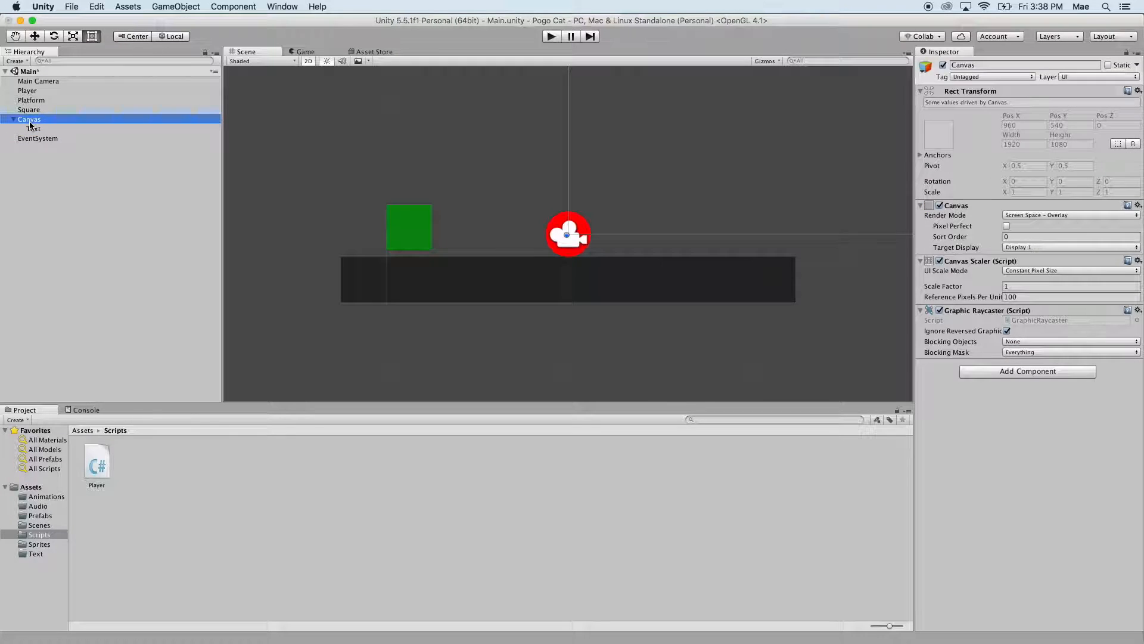
click(32, 129)
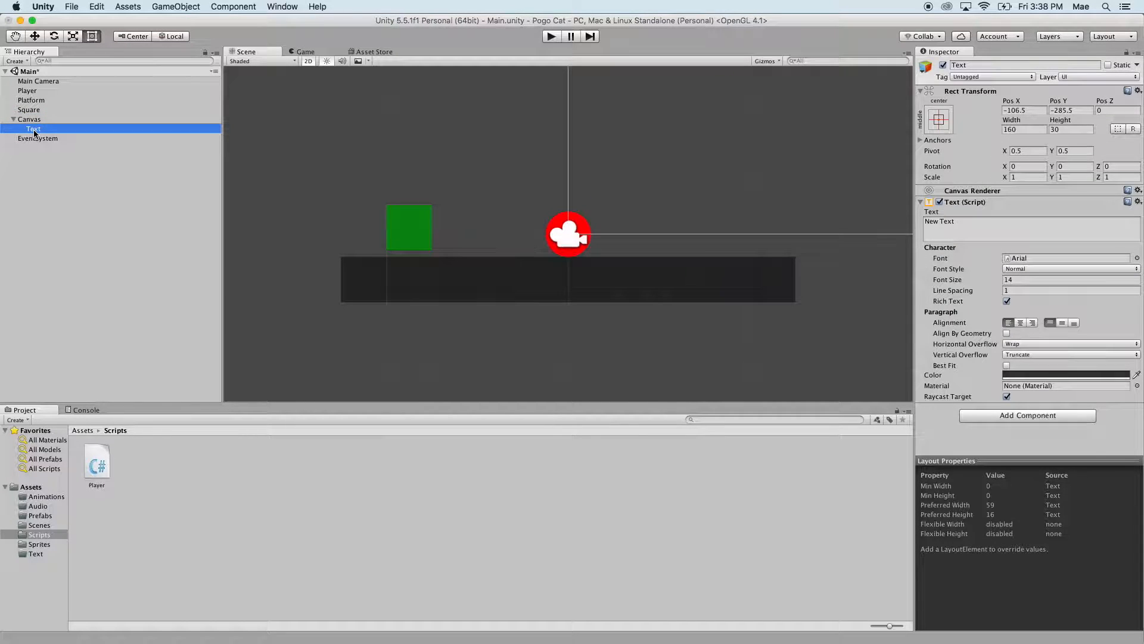
click(37, 138)
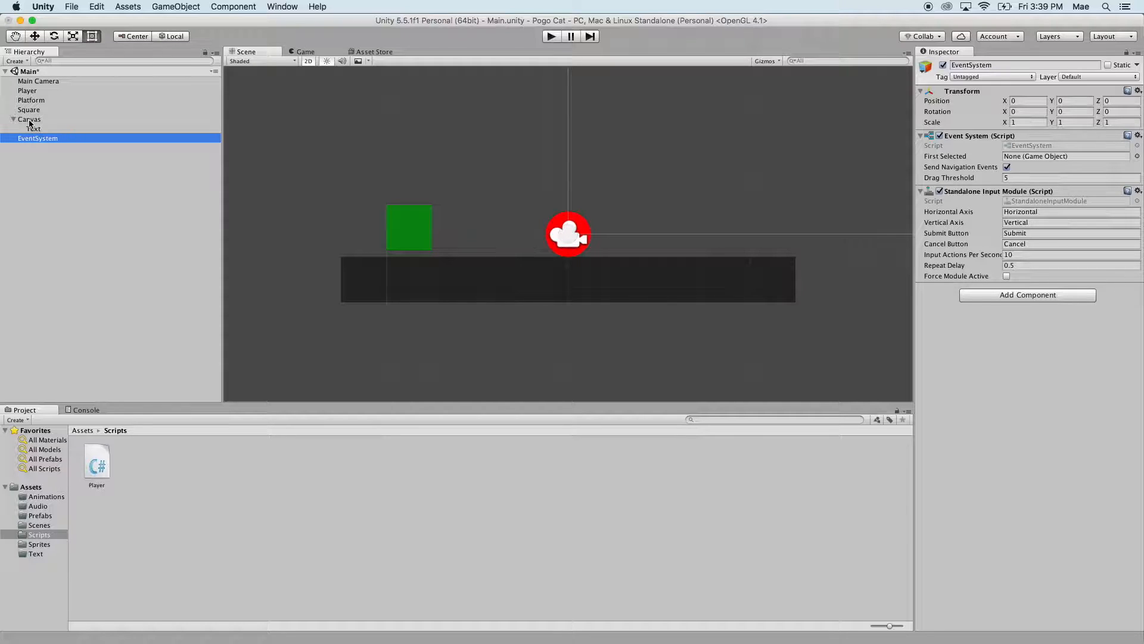
click(29, 120)
click(42, 138)
click(34, 130)
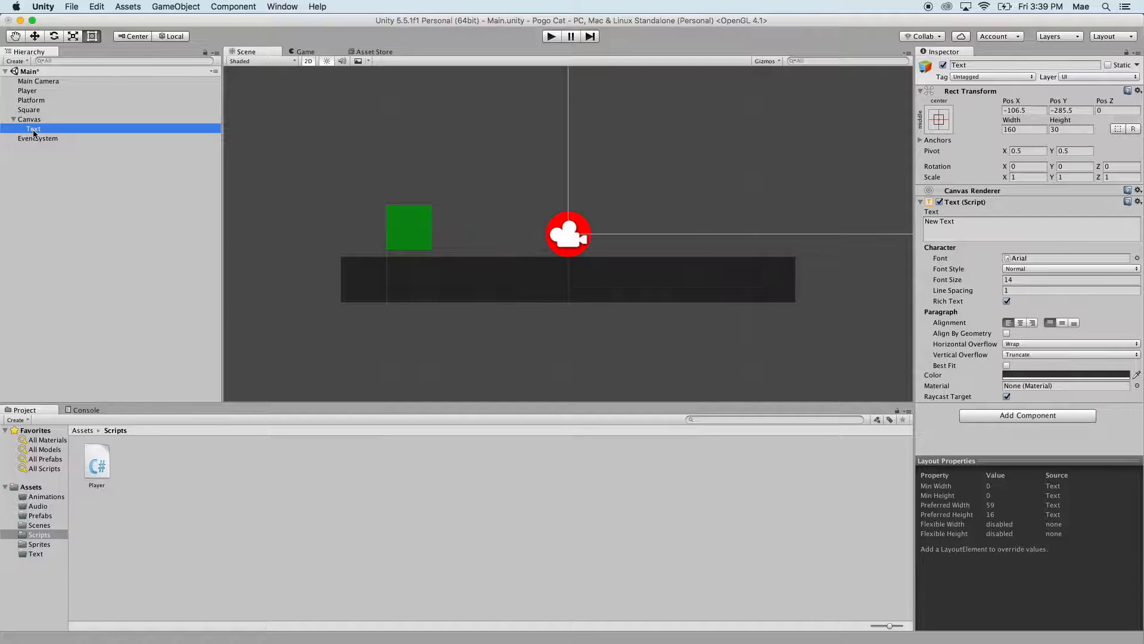
key(Down)
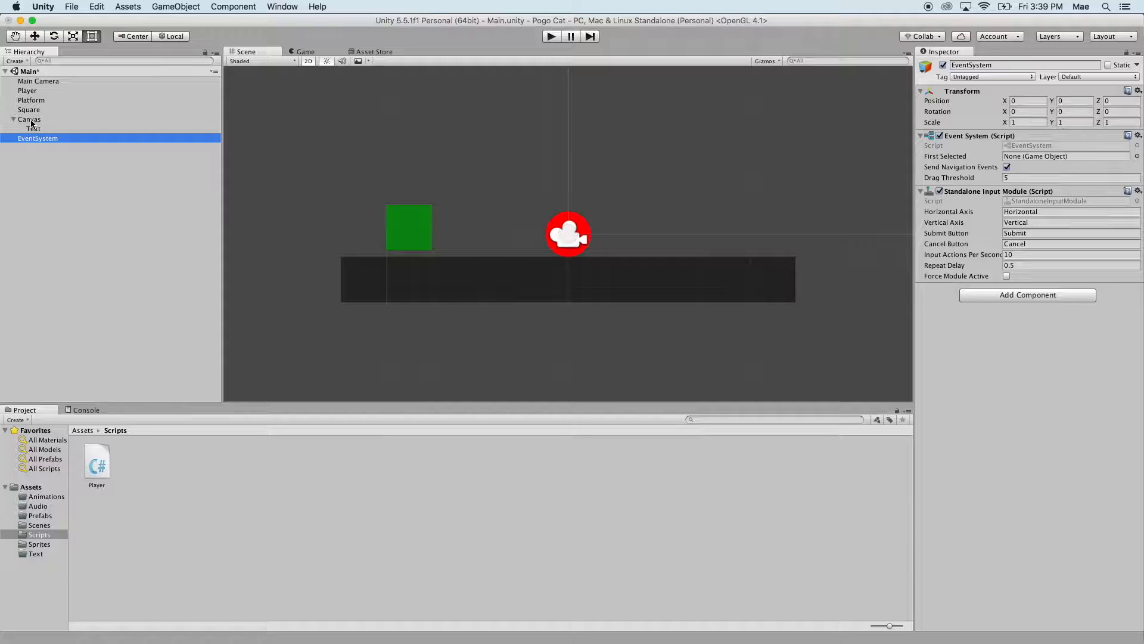
Step: Frame the whole Canvas in the Scene view and compare it with the Game view
click(31, 121)
scroll(601, 207, down, 10)
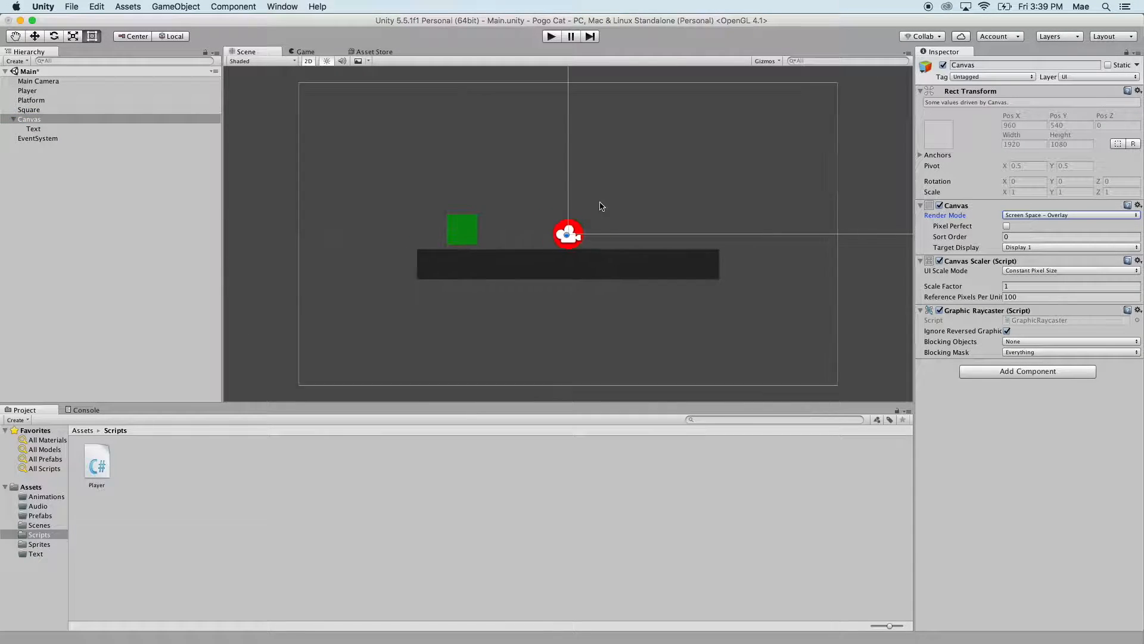
scroll(583, 133, down, 10)
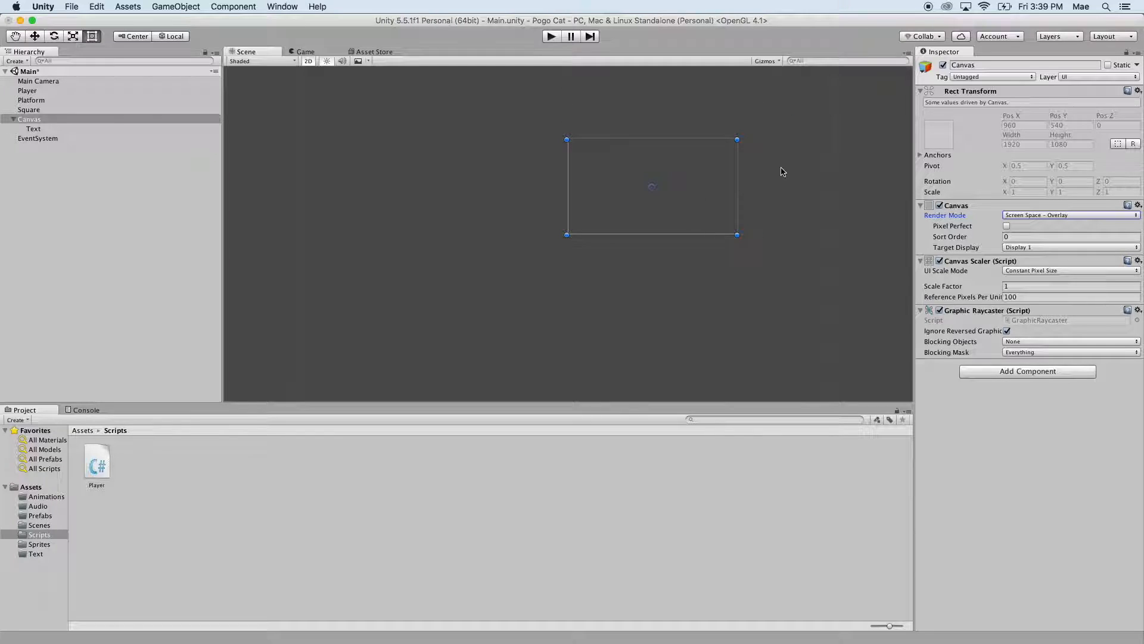
key(f)
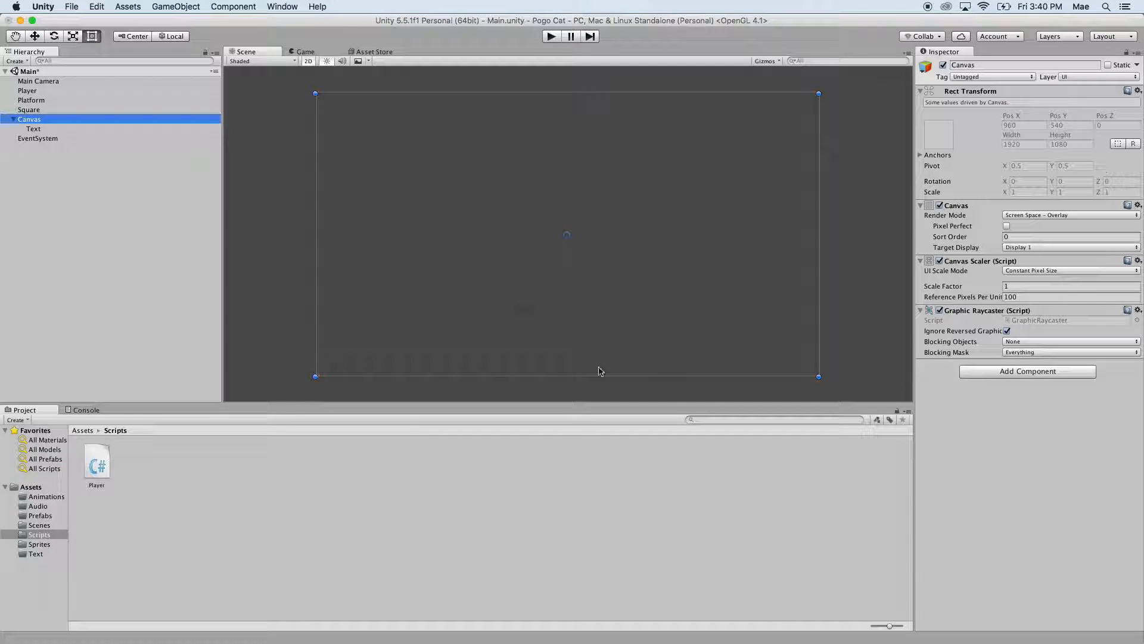
click(304, 53)
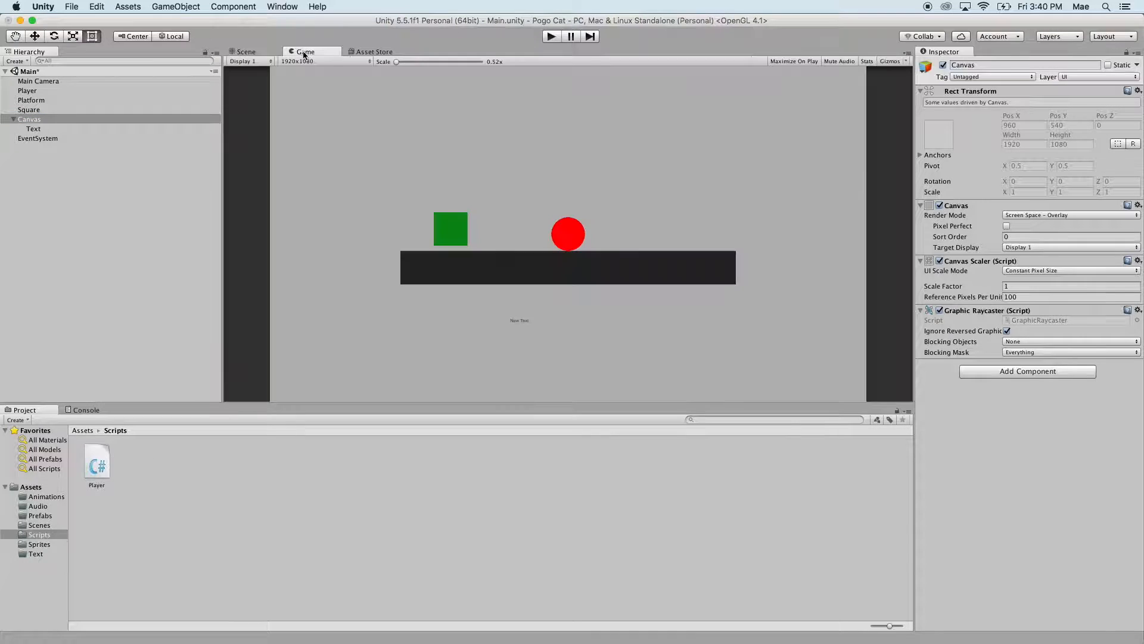
click(245, 52)
Step: Change the Text object's content to "Question" and align it to the centre horizontally and the middle vertically
scroll(504, 286, up, 2)
click(525, 315)
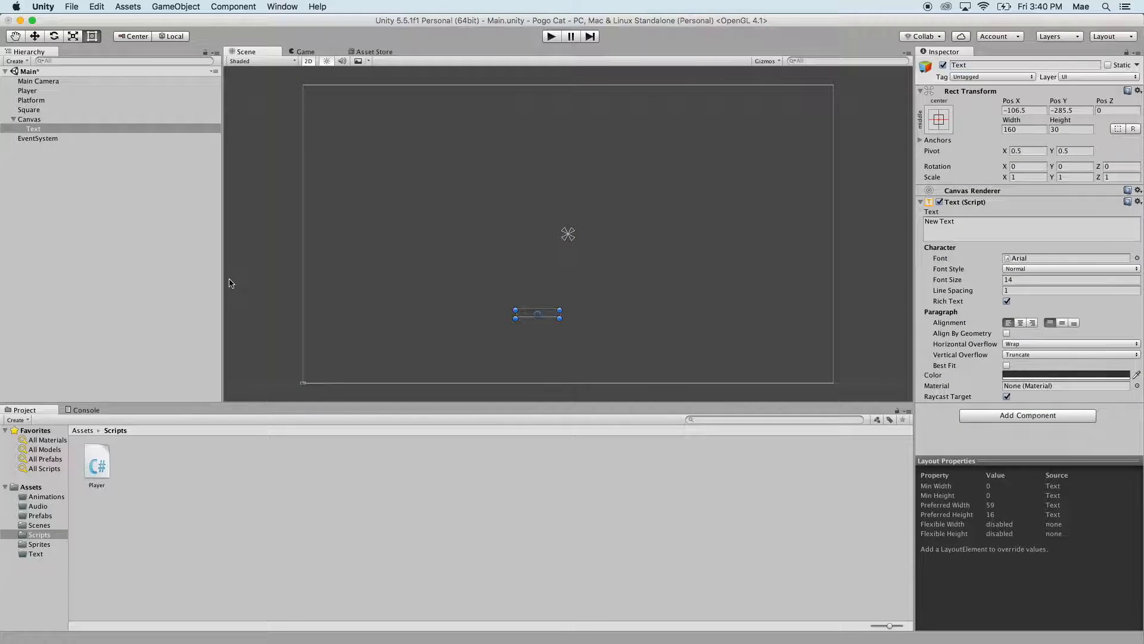
click(35, 130)
double_click(37, 132)
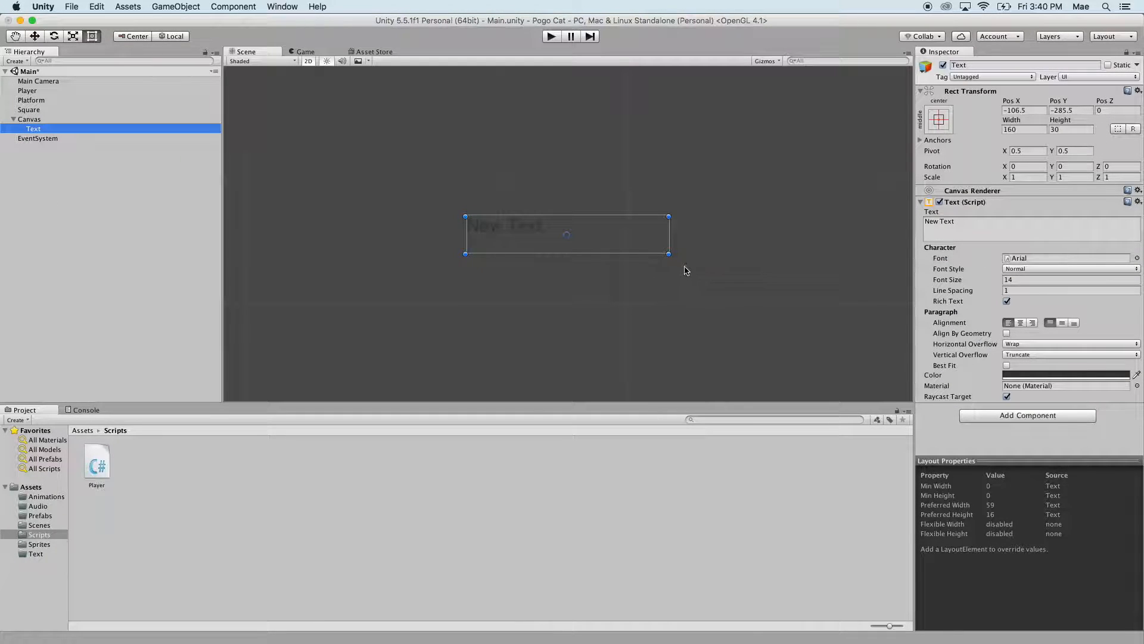
click(981, 230)
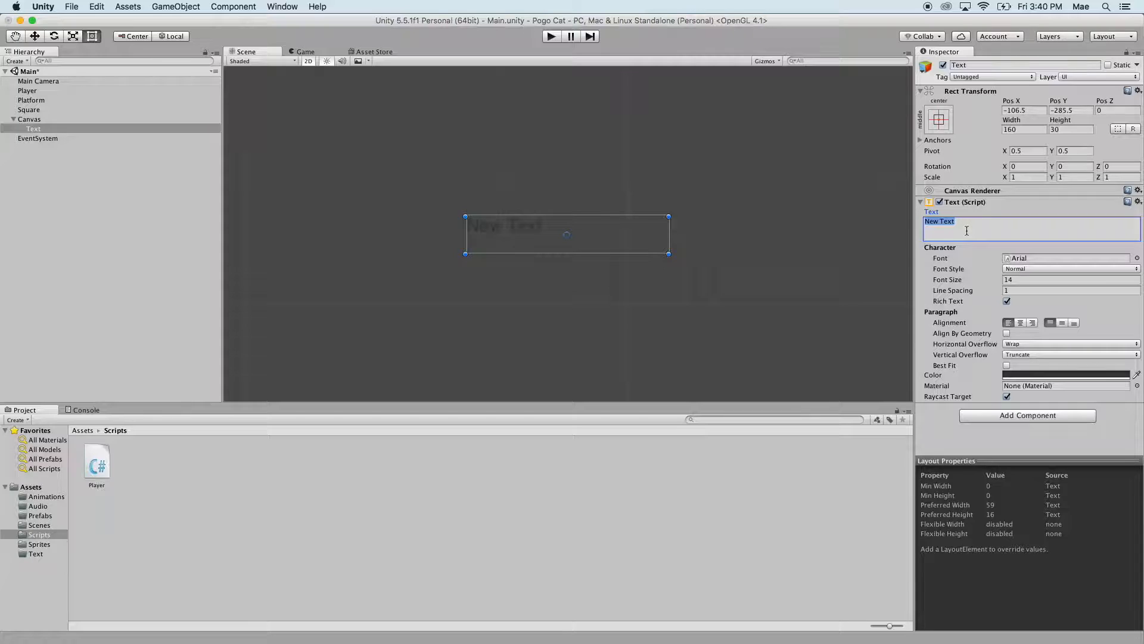
text(Question)
click(1020, 322)
click(1062, 322)
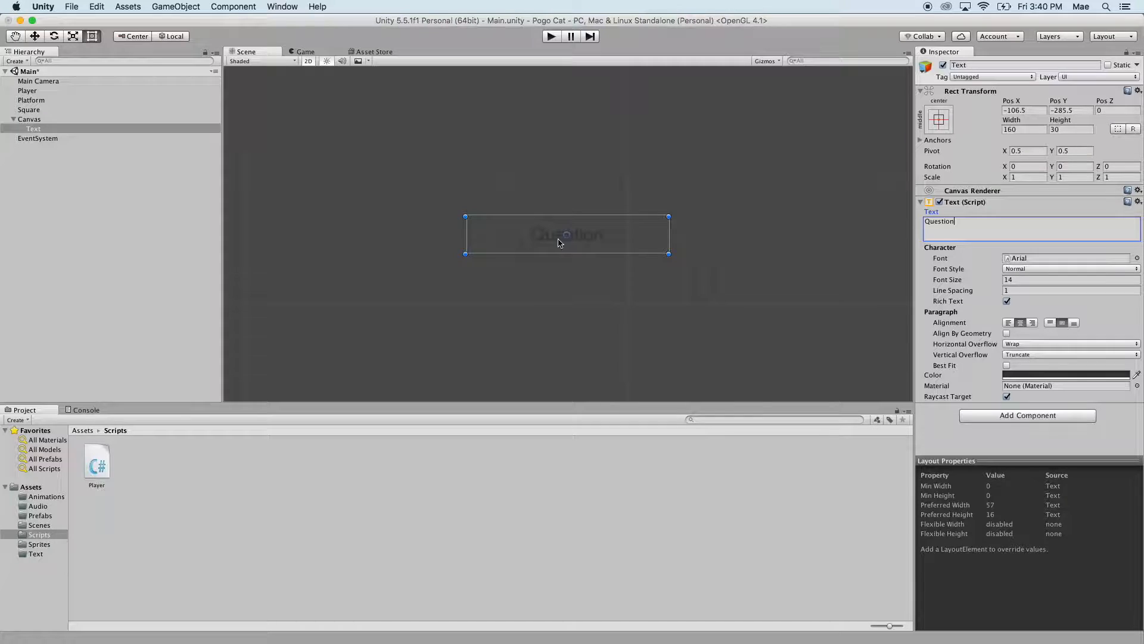
click(1066, 327)
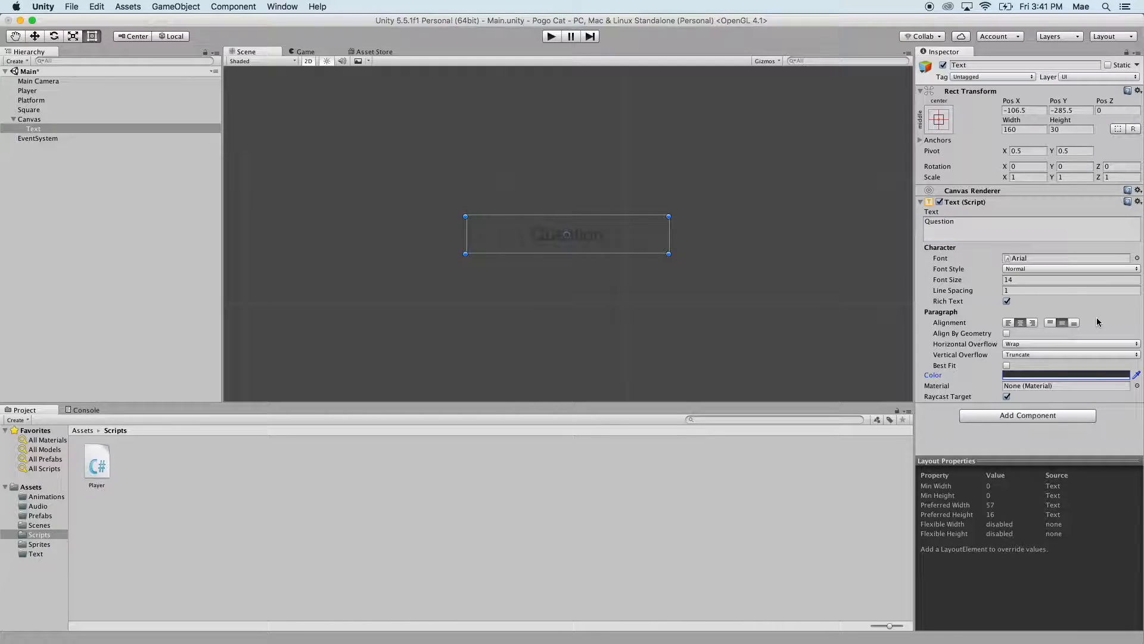
Step: Set the font size of the Question text to 48
click(1022, 279)
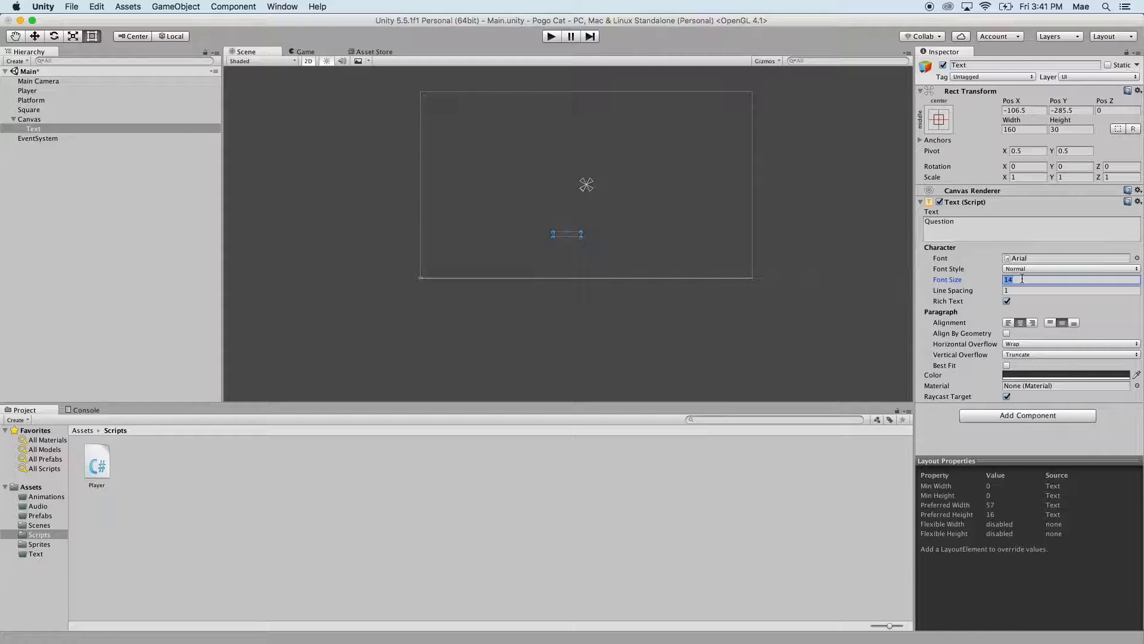
text(48)
scroll(646, 252, up, 10)
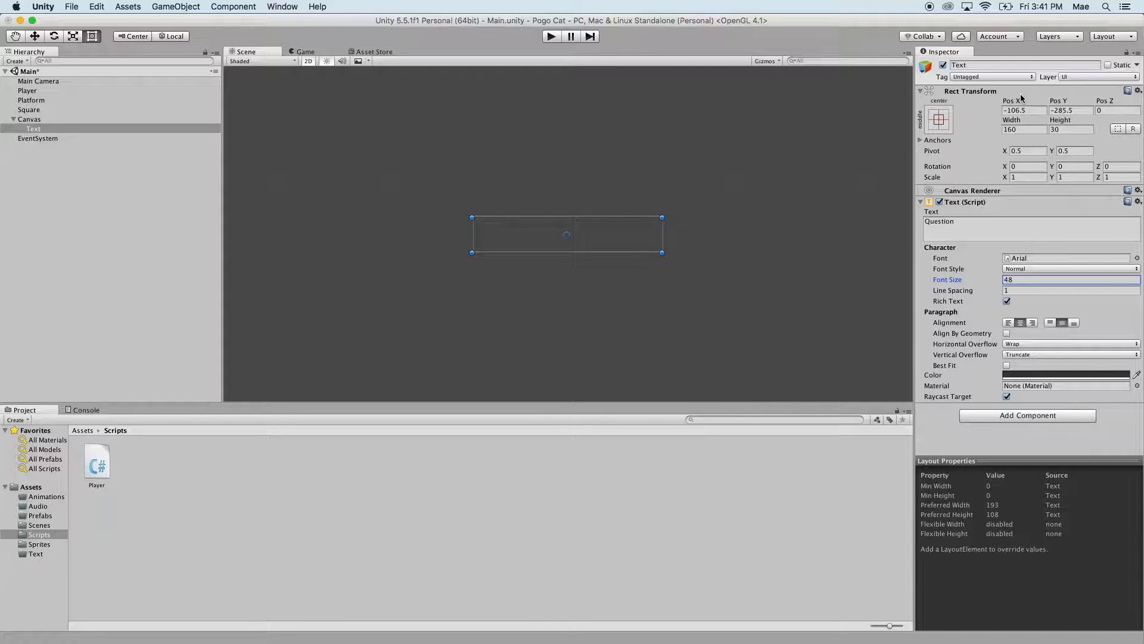
Step: Set both the horizontal and vertical overflow of the Question text to Overflow
click(985, 370)
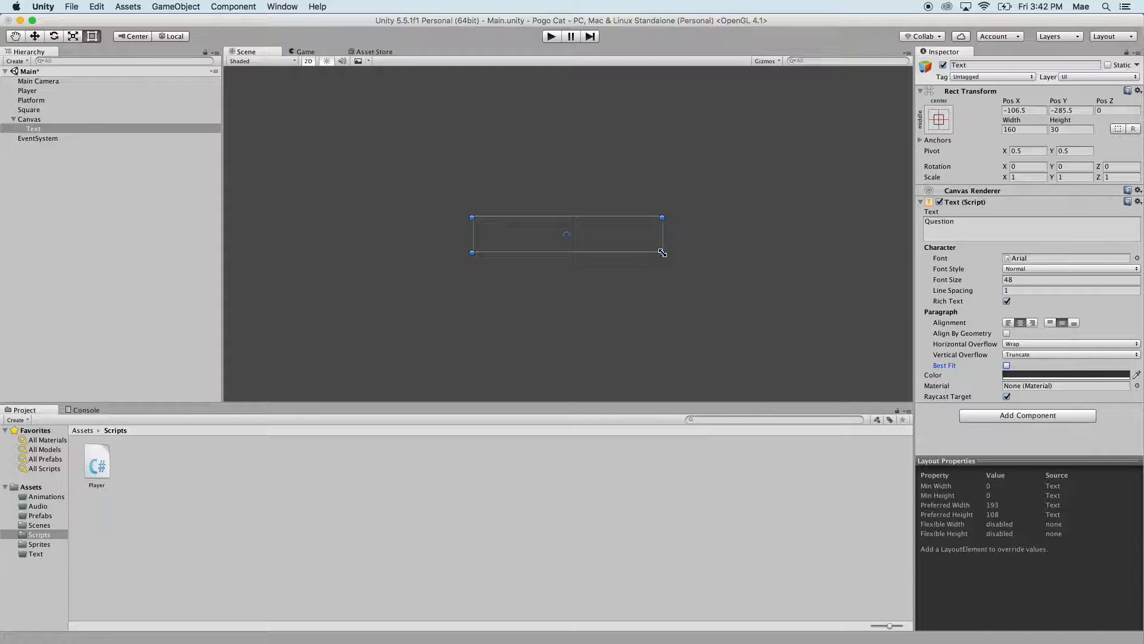
click(1064, 344)
click(1053, 352)
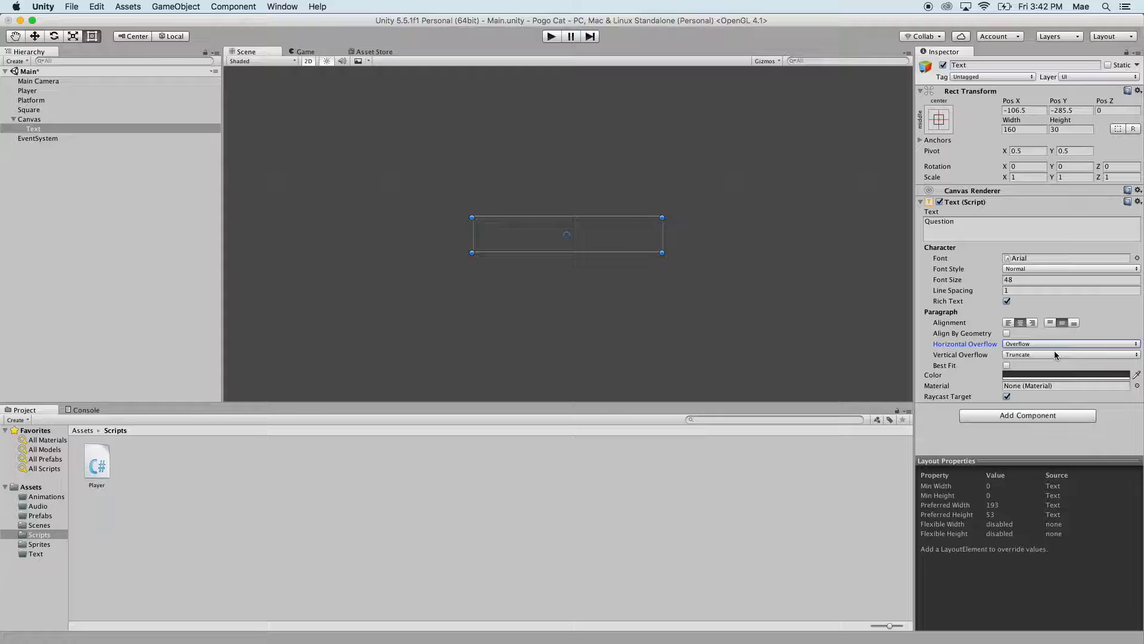
click(1055, 354)
click(1050, 366)
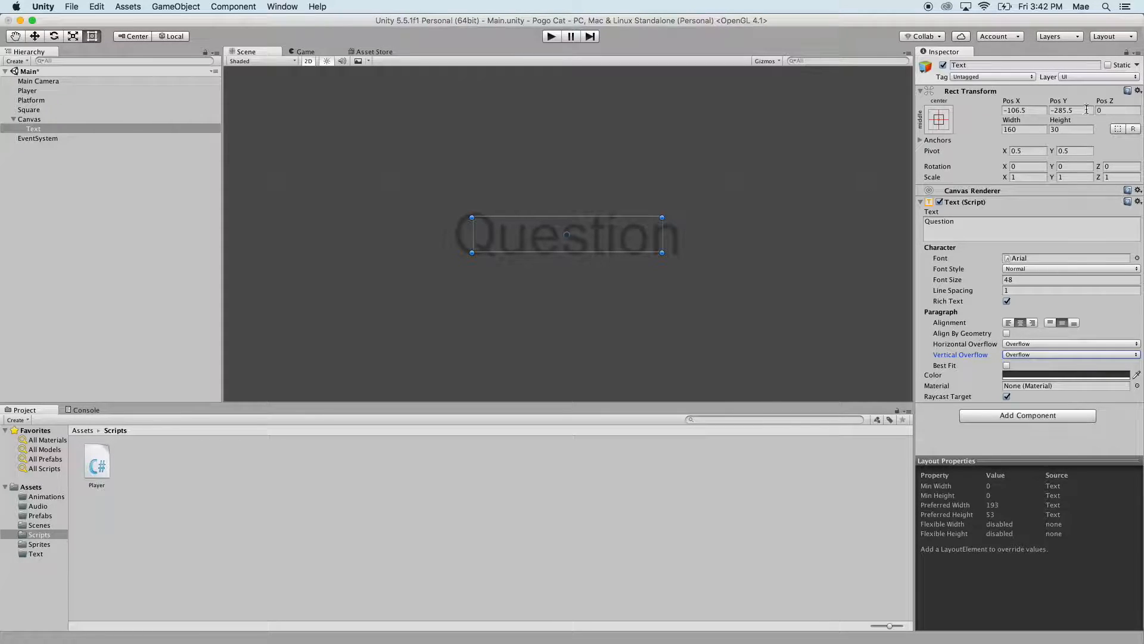
Step: Check how the Question text appears in the Game view
click(1037, 129)
key(Tab)
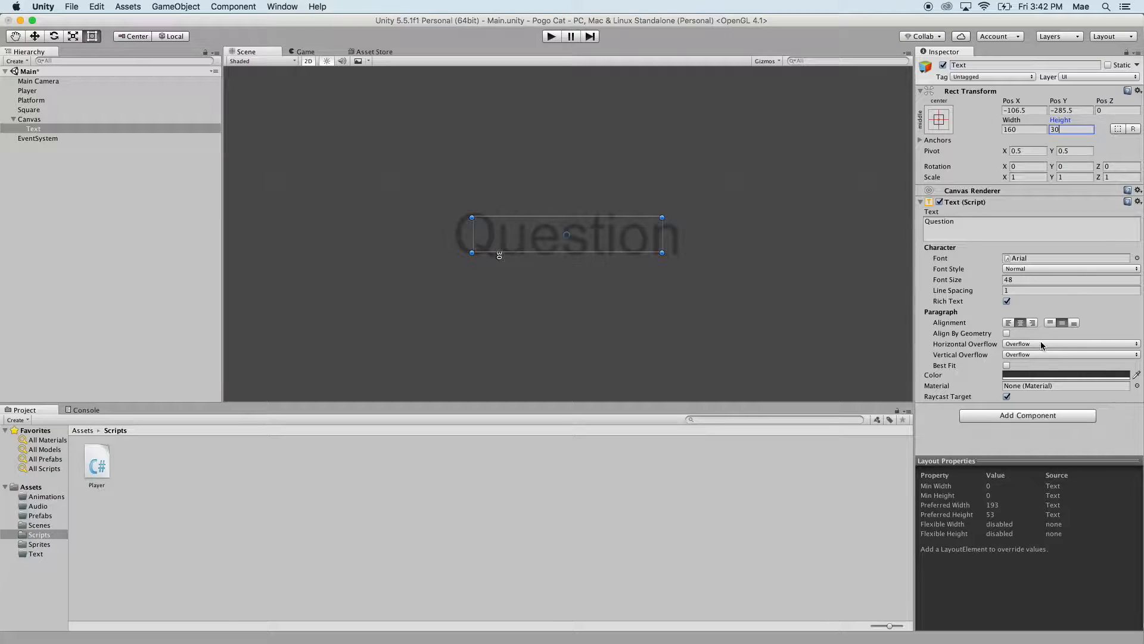
click(305, 51)
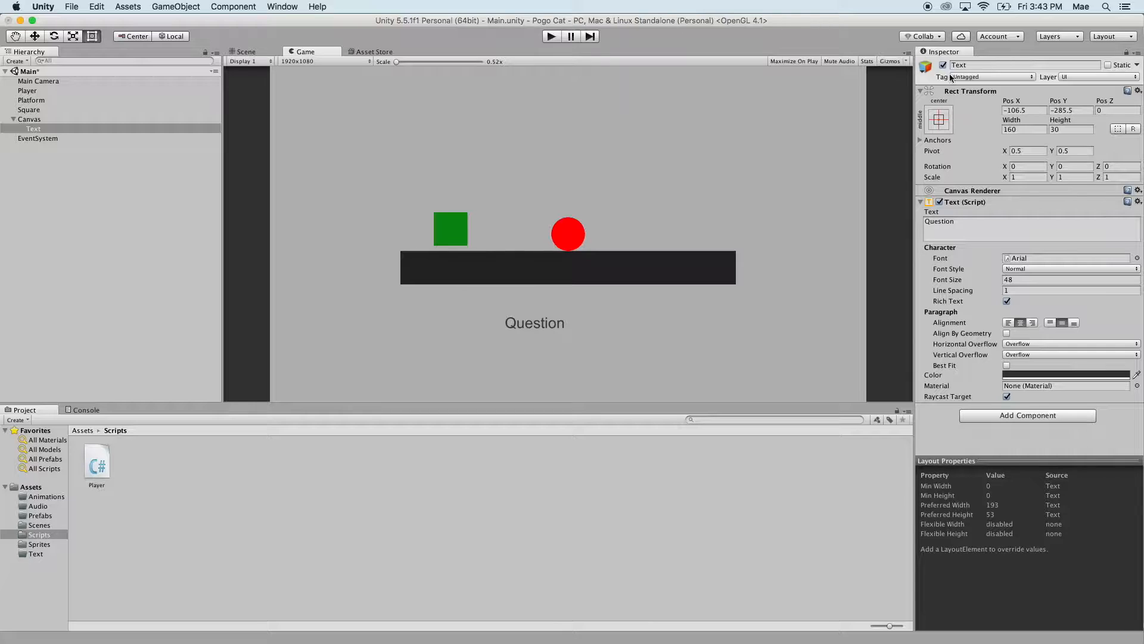
Step: Apply the top-center anchor preset to the Question text, including its pivot and position, and check it in the Game view
click(940, 119)
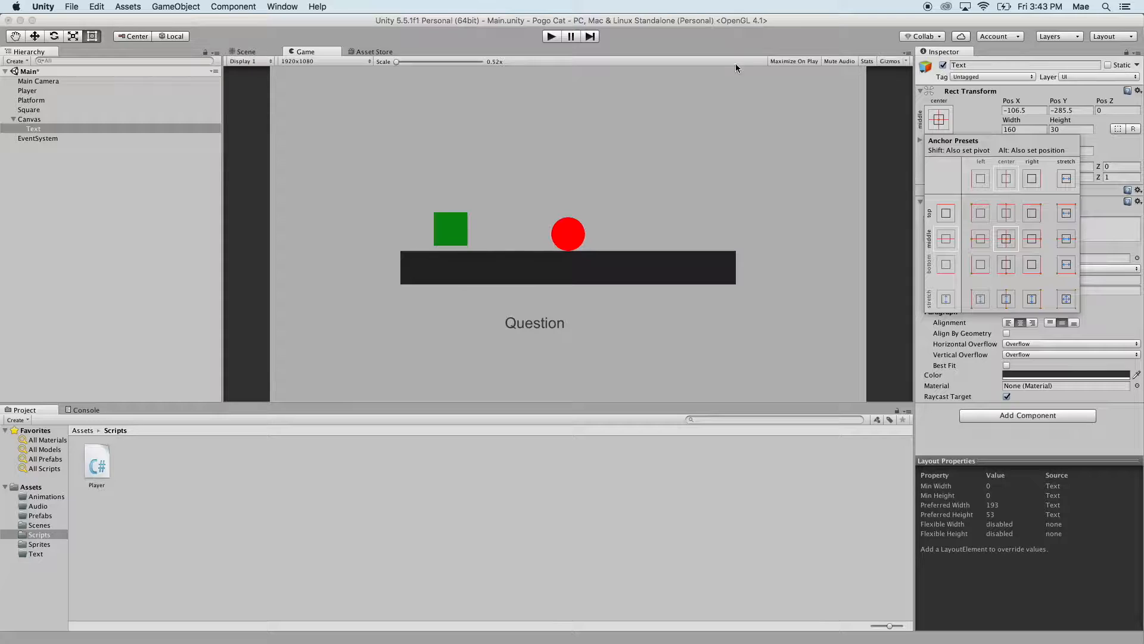
click(242, 53)
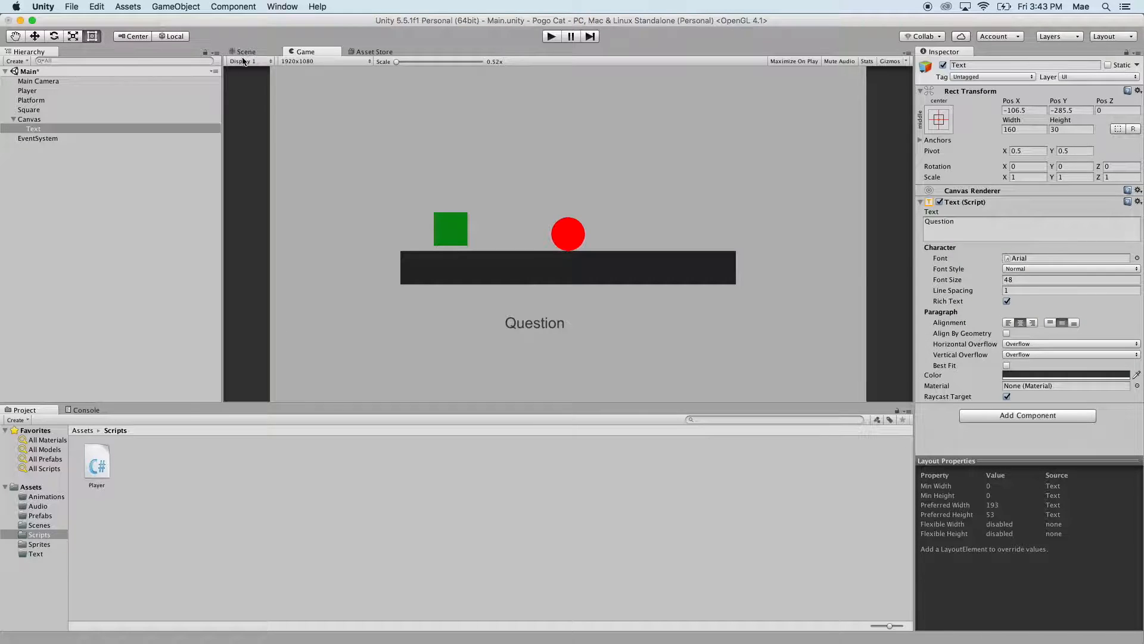
click(245, 52)
scroll(593, 160, down, 5)
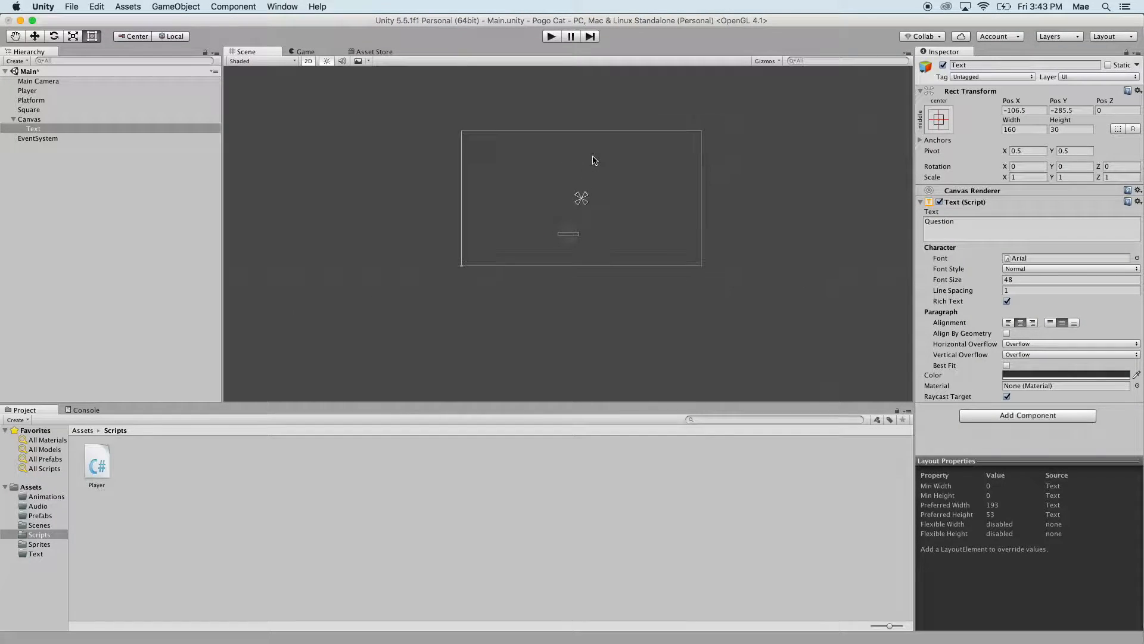
scroll(593, 159, up, 4)
scroll(612, 117, up, 1)
scroll(599, 149, up, 1)
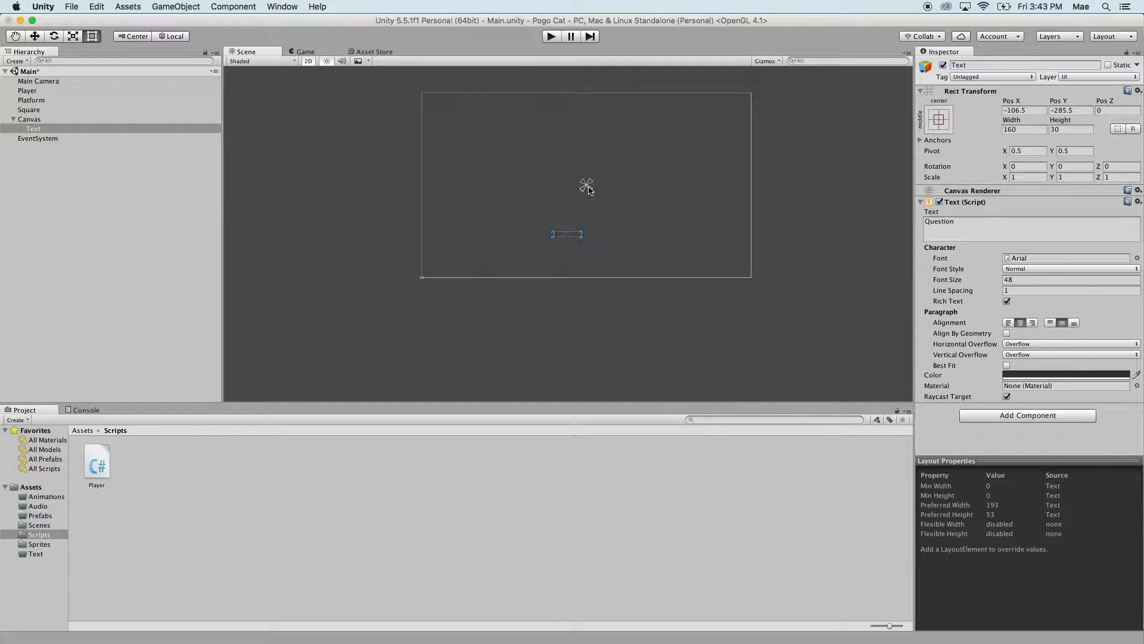
click(947, 118)
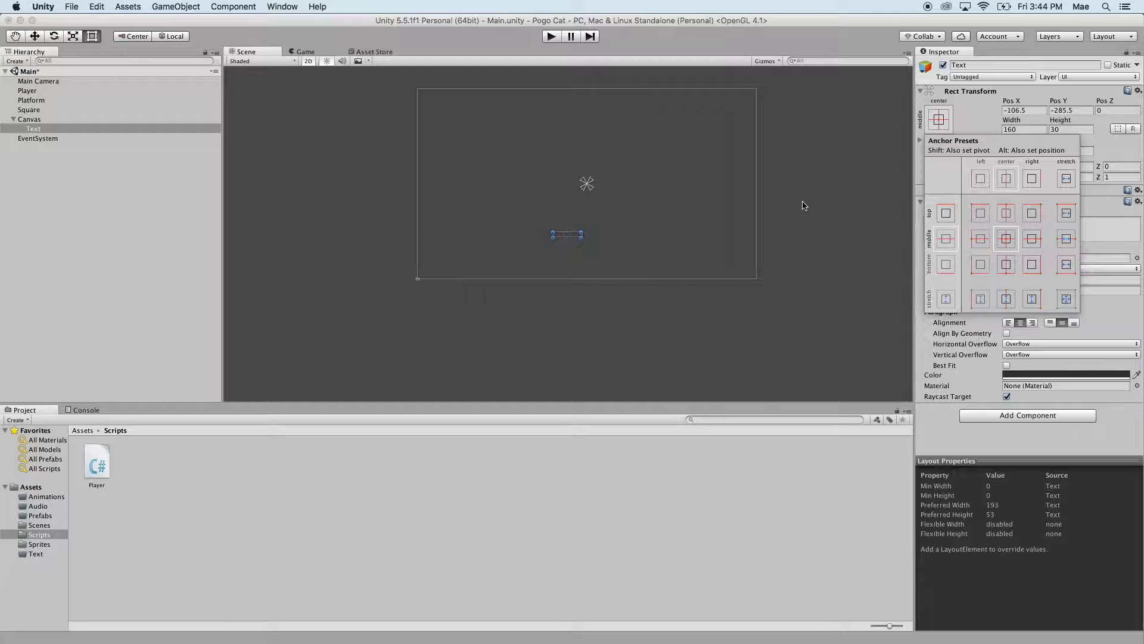
shift+click(1008, 213)
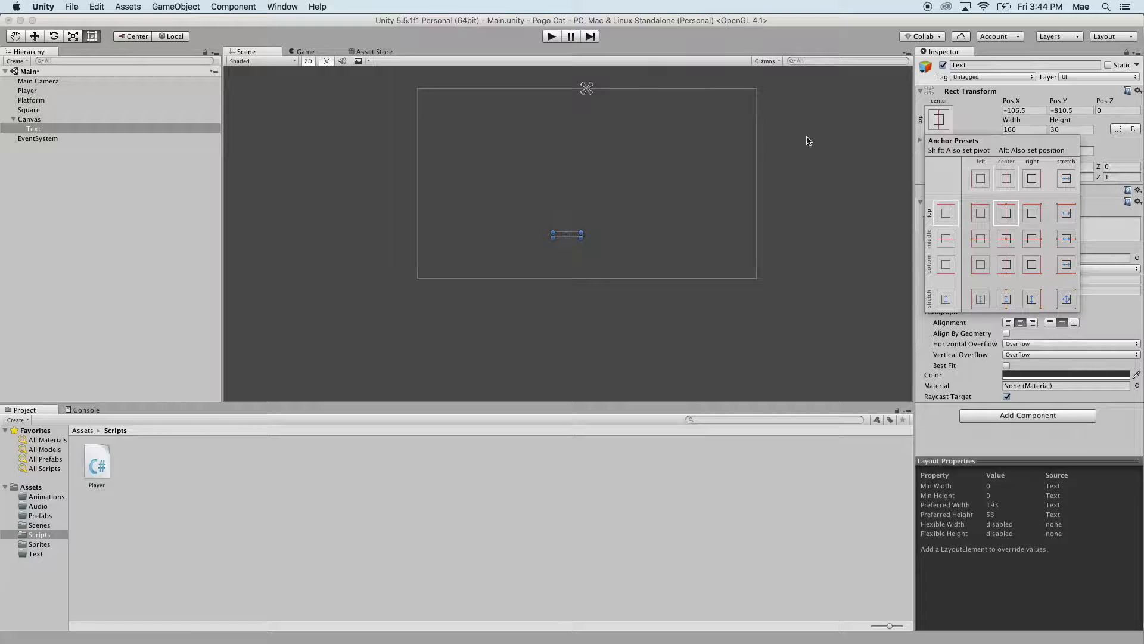
key(alt)
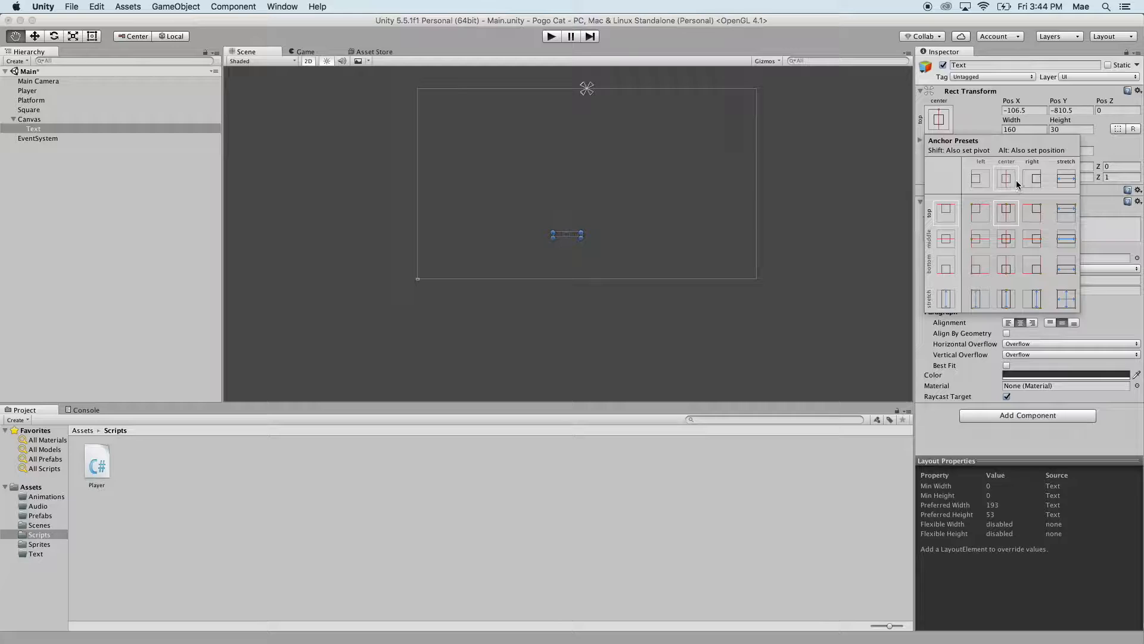
alt+click(1011, 220)
click(302, 52)
click(304, 52)
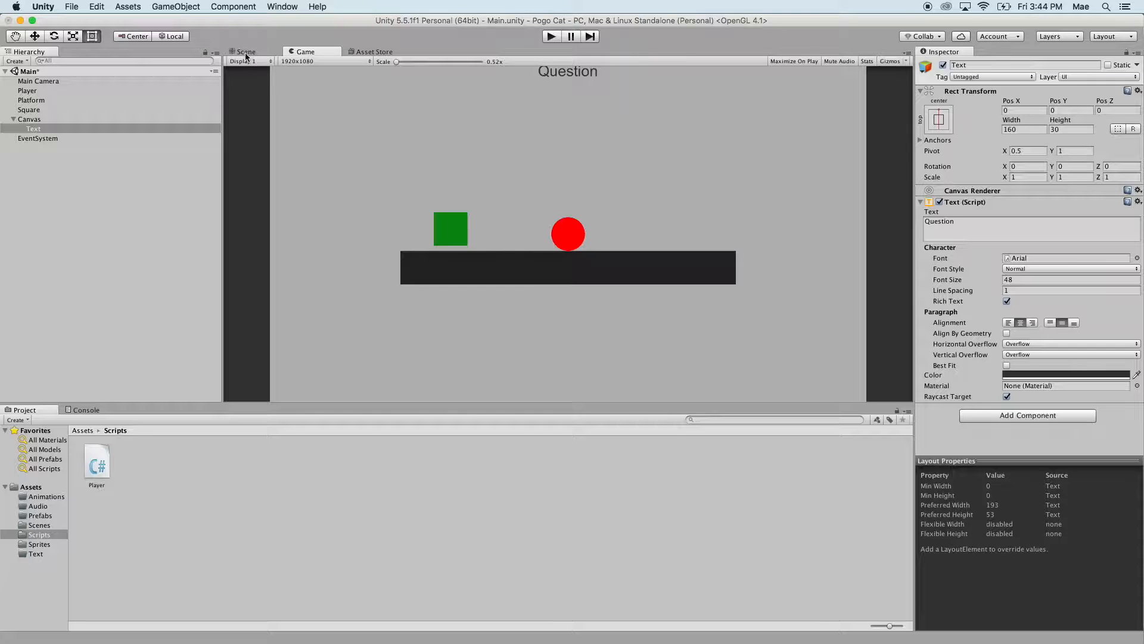
Step: Set the Question text's Pos Y to -10 and check its placement in the Game view
click(1021, 110)
click(1082, 109)
click(244, 52)
scroll(591, 86, up, 2)
scroll(586, 90, down, 1)
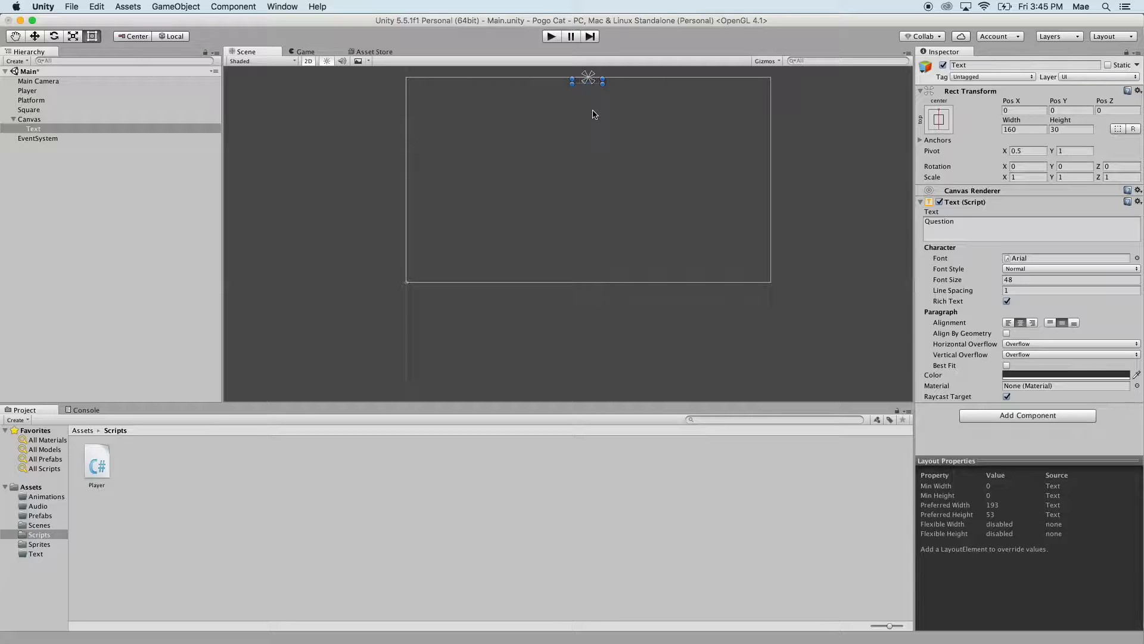
click(1054, 111)
text(-10)
click(305, 52)
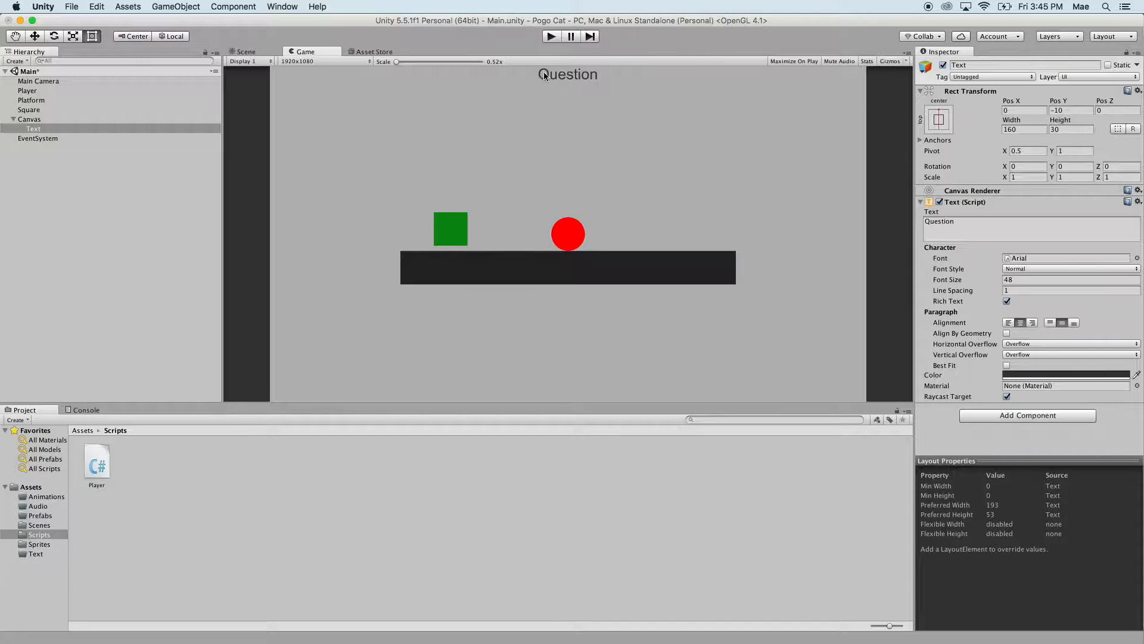
Step: Compare the text's placement in the Scene and Game views and set its Pos Y to -40
click(250, 52)
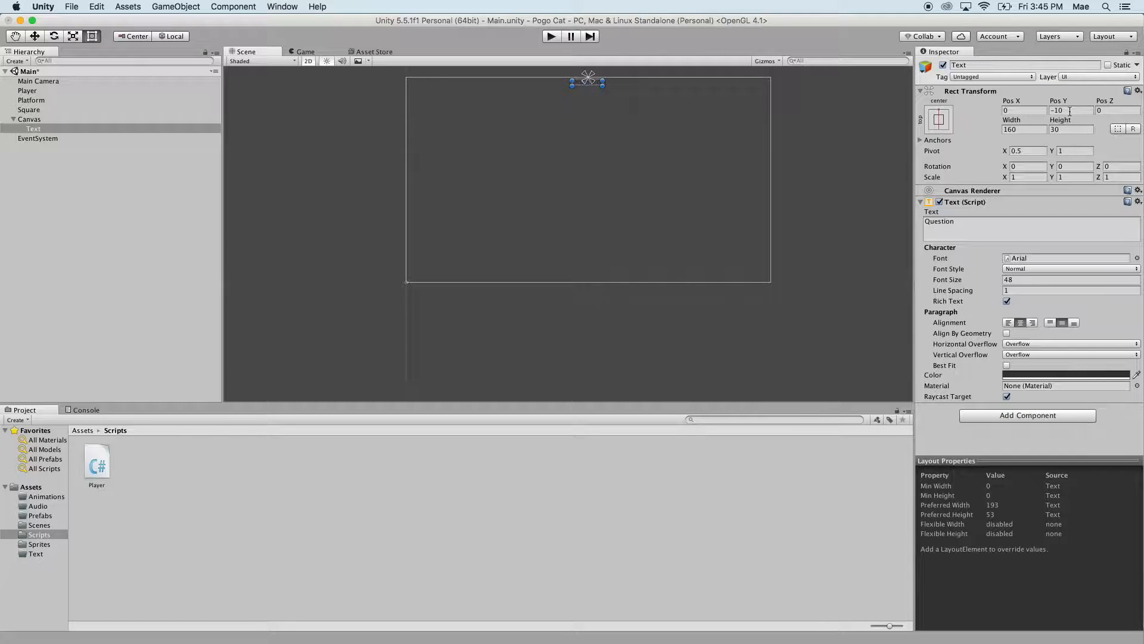
click(306, 52)
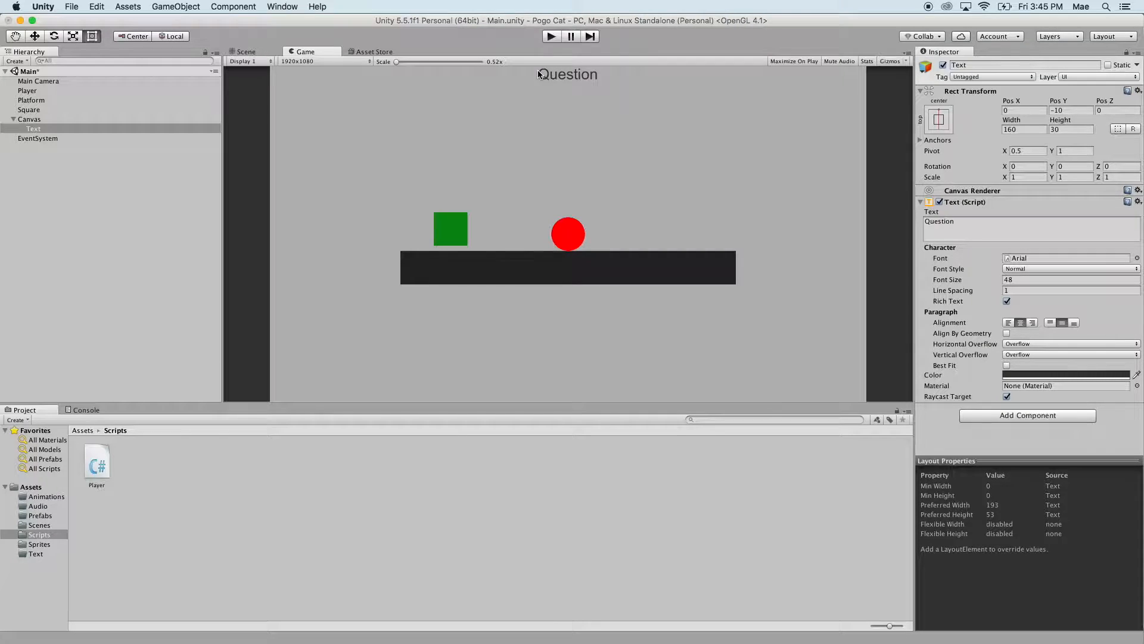
click(1065, 111)
text(-40)
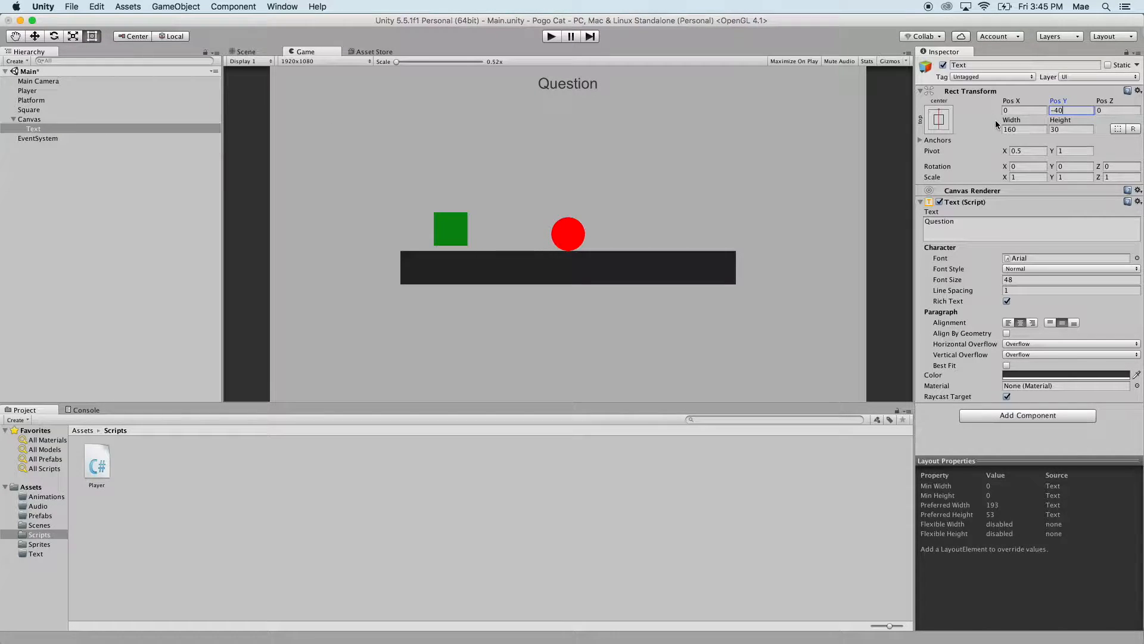
Step: Rename the Text object under the Canvas to Question
click(976, 65)
text(Question)
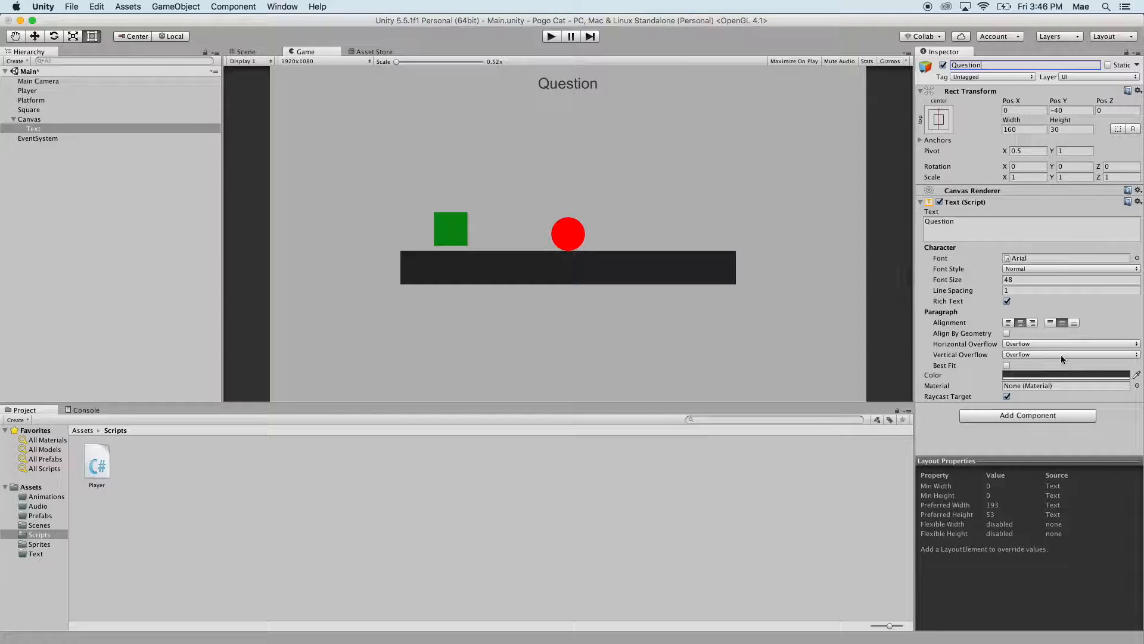
click(973, 137)
Step: Review the fonts available for the Question text and open the Text folder in the project assets
click(1076, 258)
click(1138, 258)
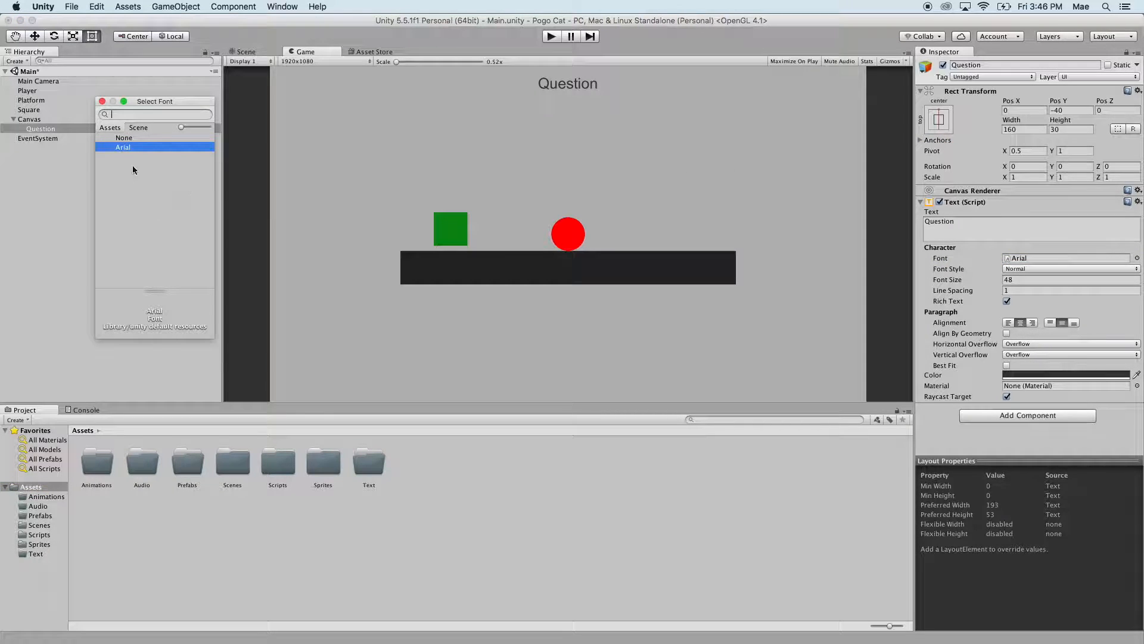
drag(139, 104, 350, 107)
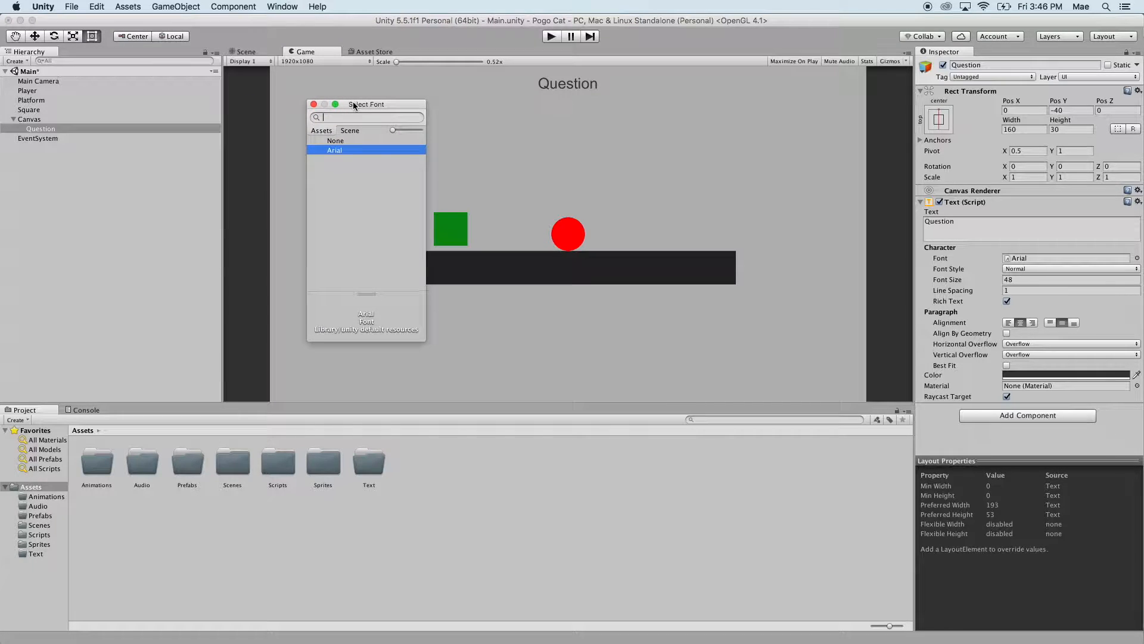
click(313, 106)
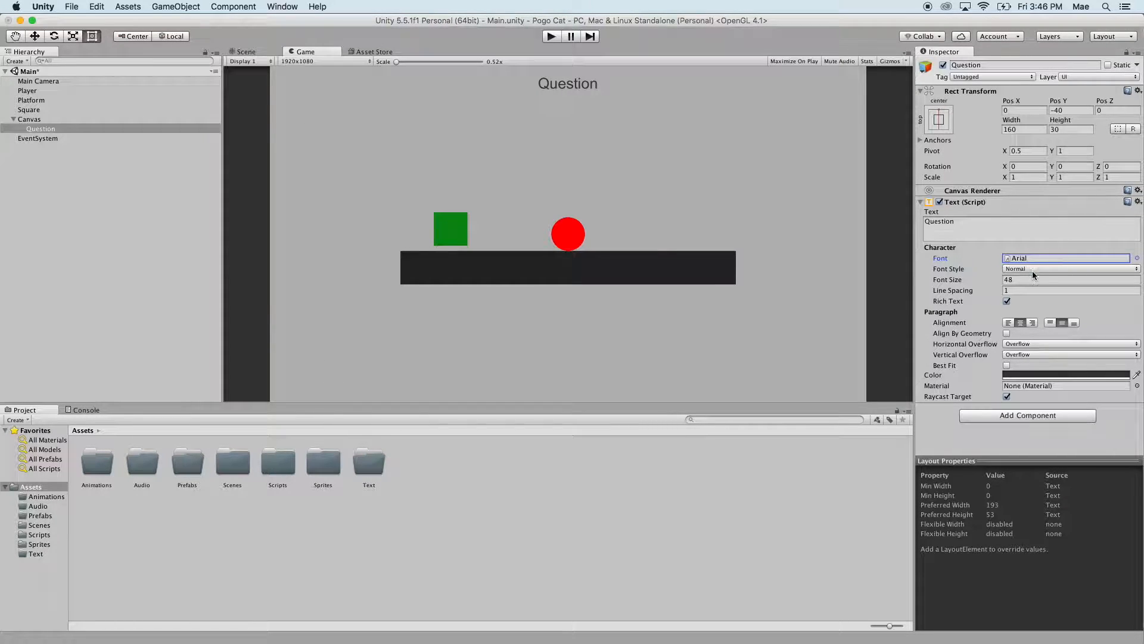
click(370, 464)
double_click(369, 464)
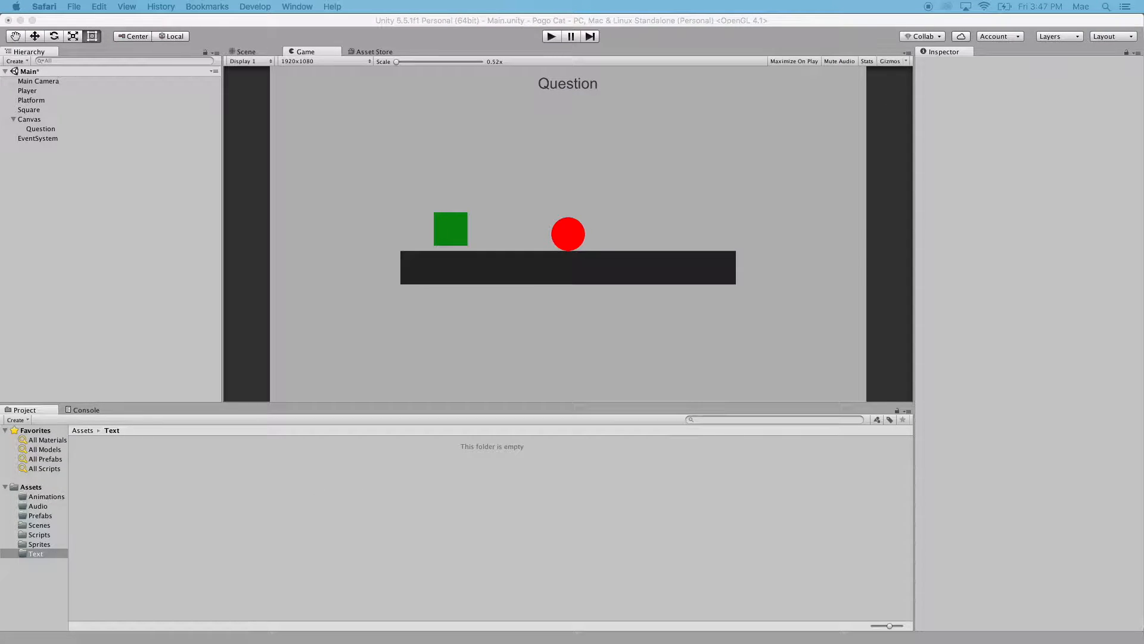
Step: Switch to Safari, search the web for "google fonts", and open the Google Fonts site
drag(0, 42, 678, 58)
text(google)
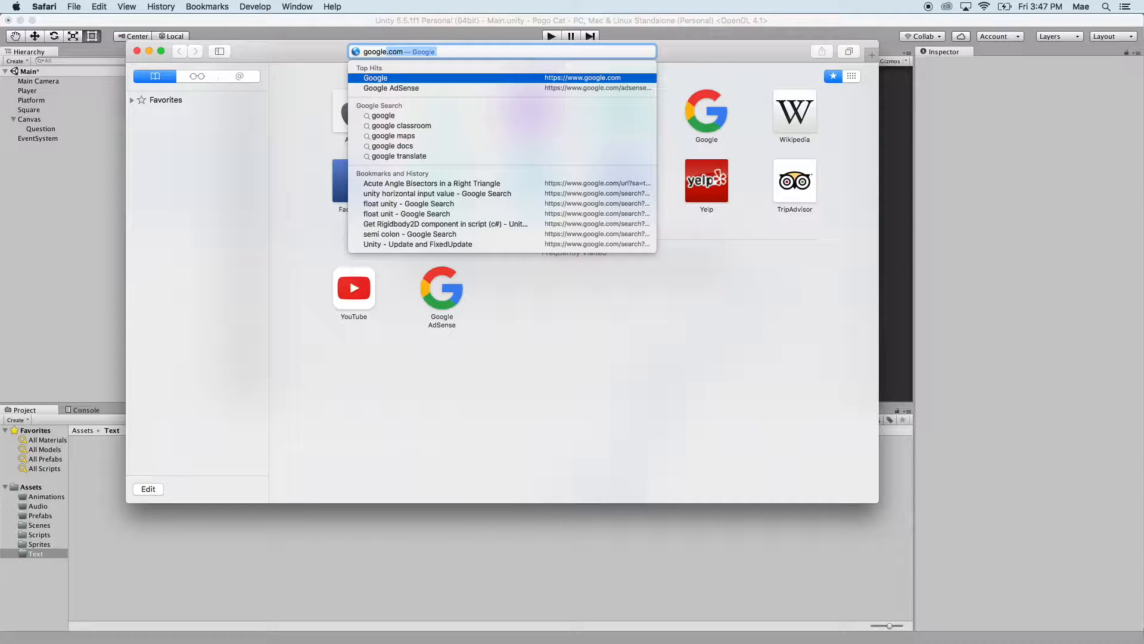
text( fonts)
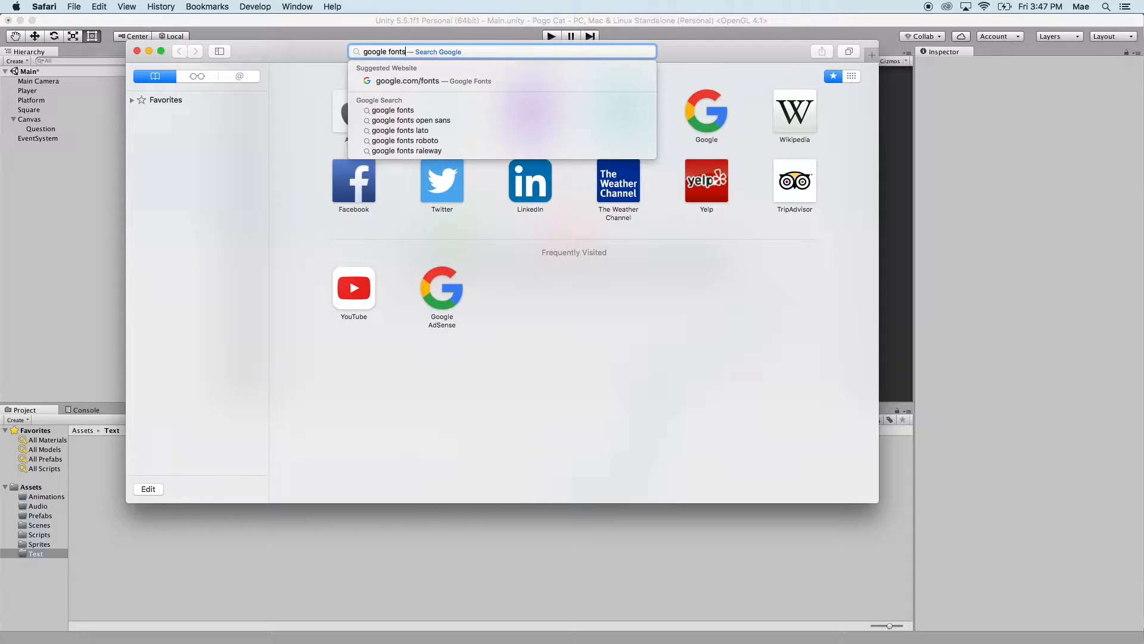
key(Return)
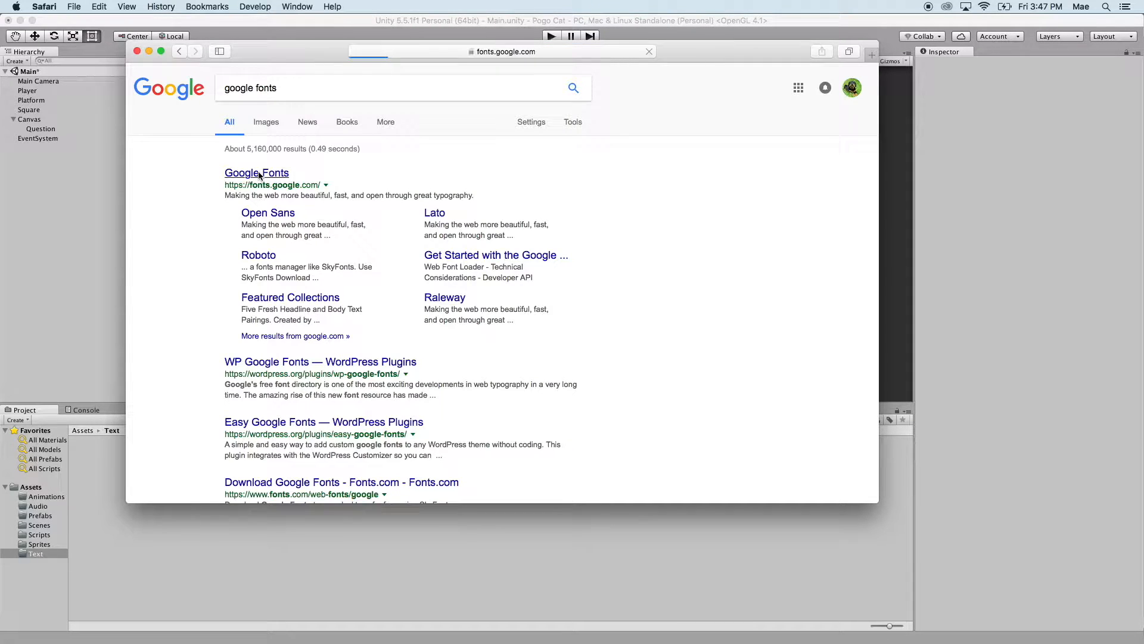
scroll(233, 230, down, 1)
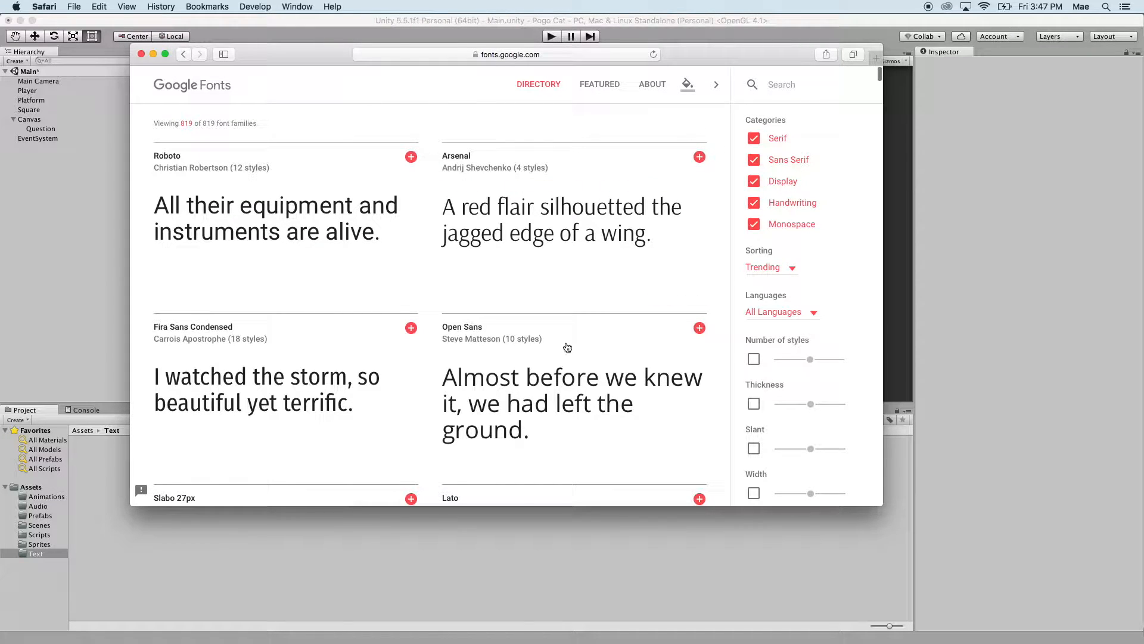
Step: Search the Google Fonts directory for "chelsea" and open the Chelsea Market font's page
scroll(567, 358, down, 15)
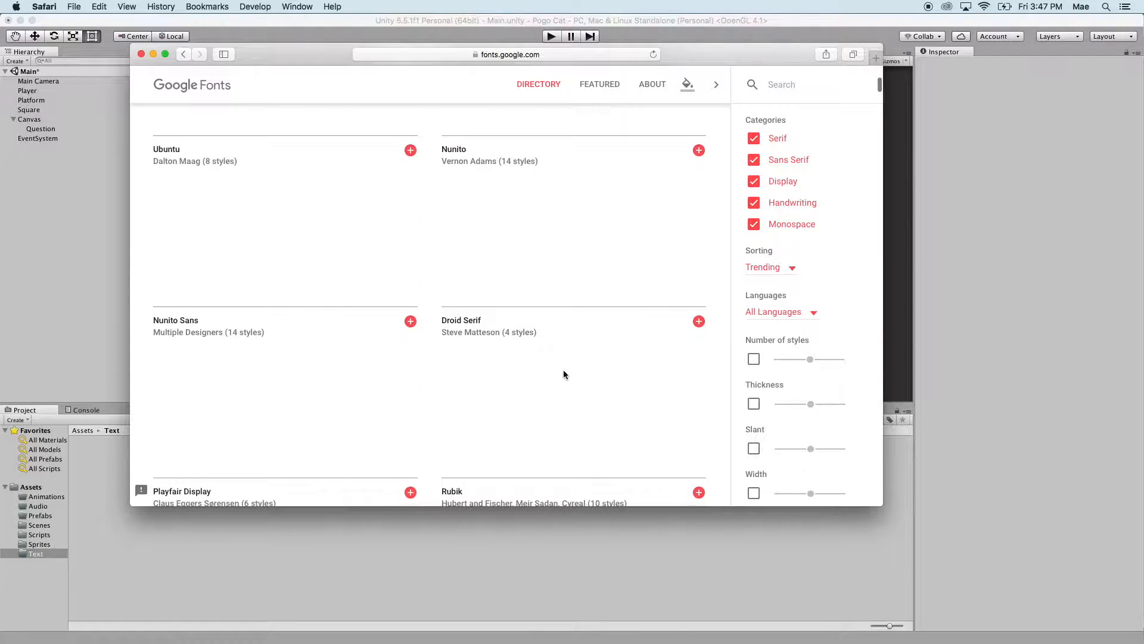
scroll(563, 369, up, 15)
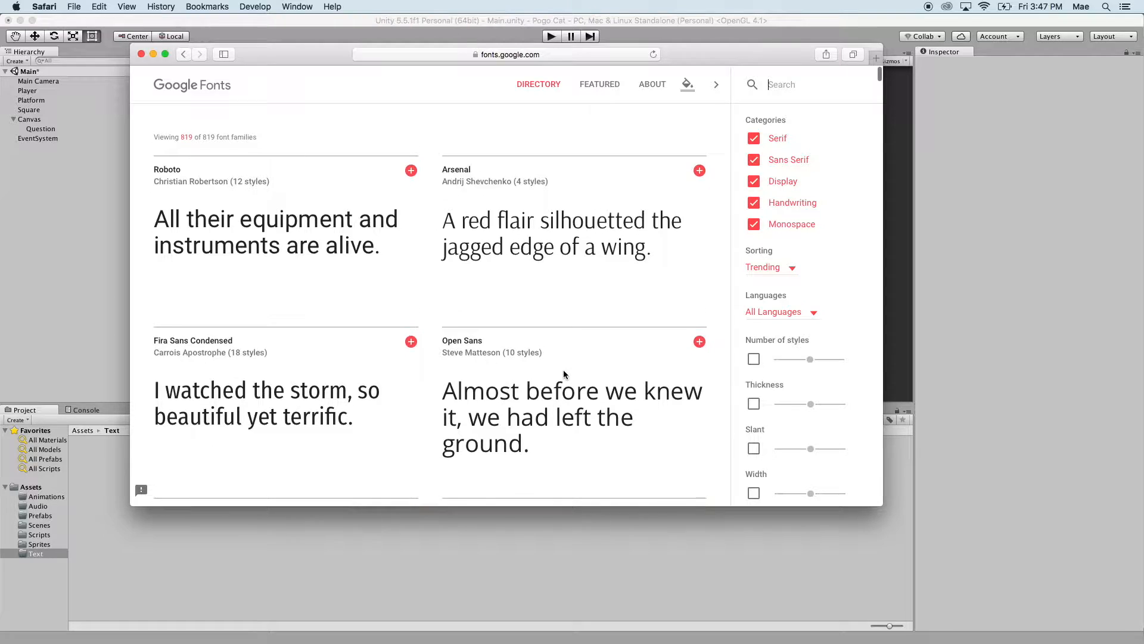
text(c)
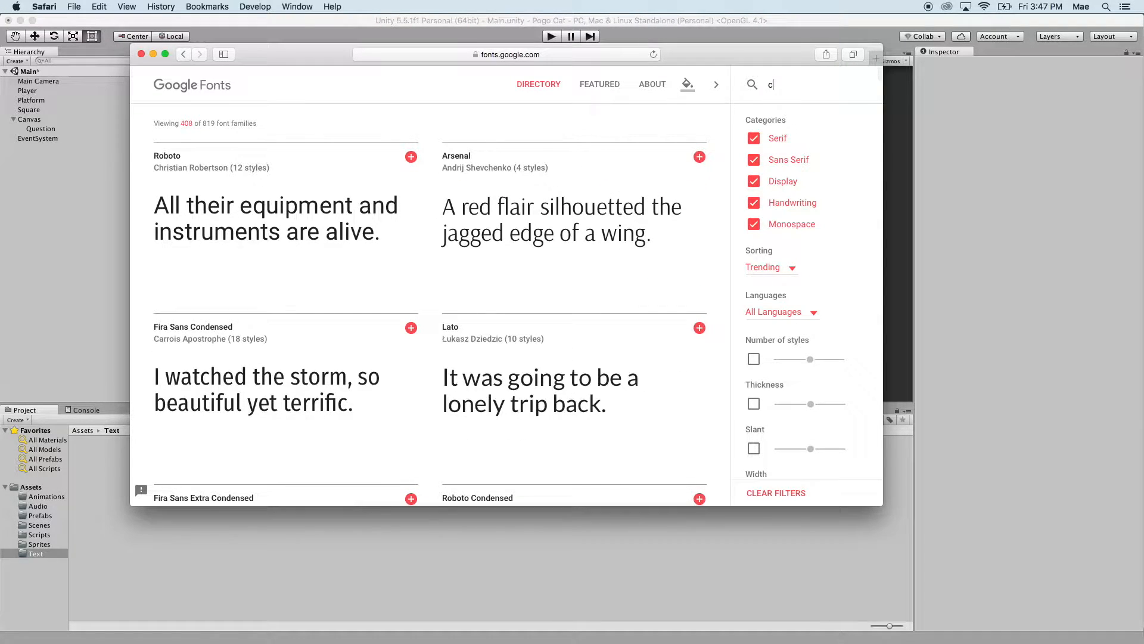
text(he)
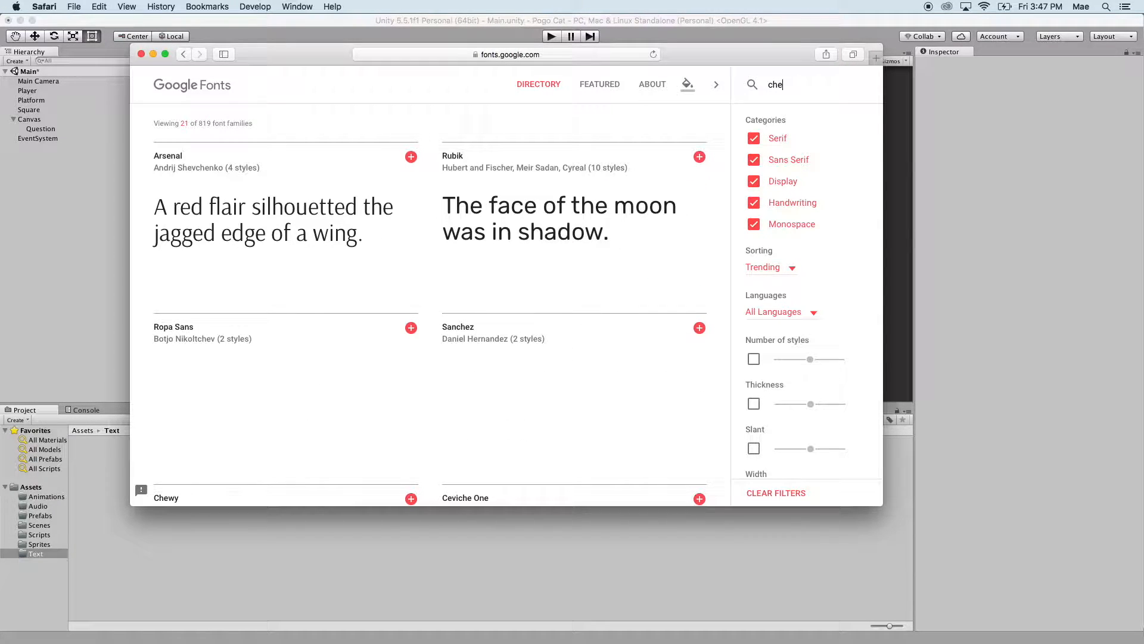
text(lsea)
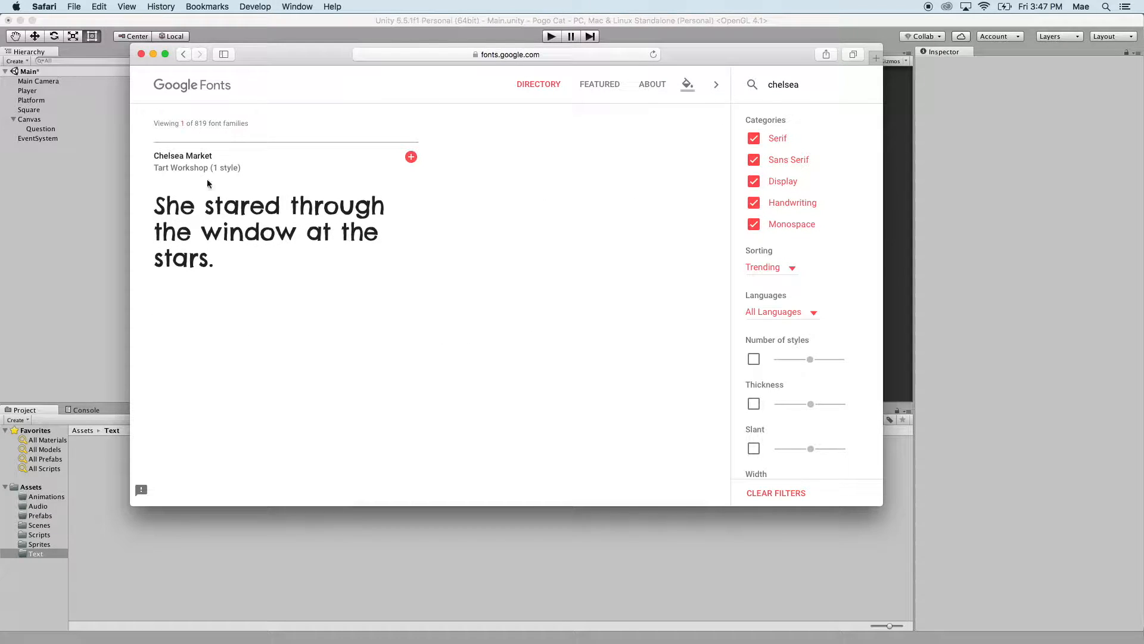
click(197, 161)
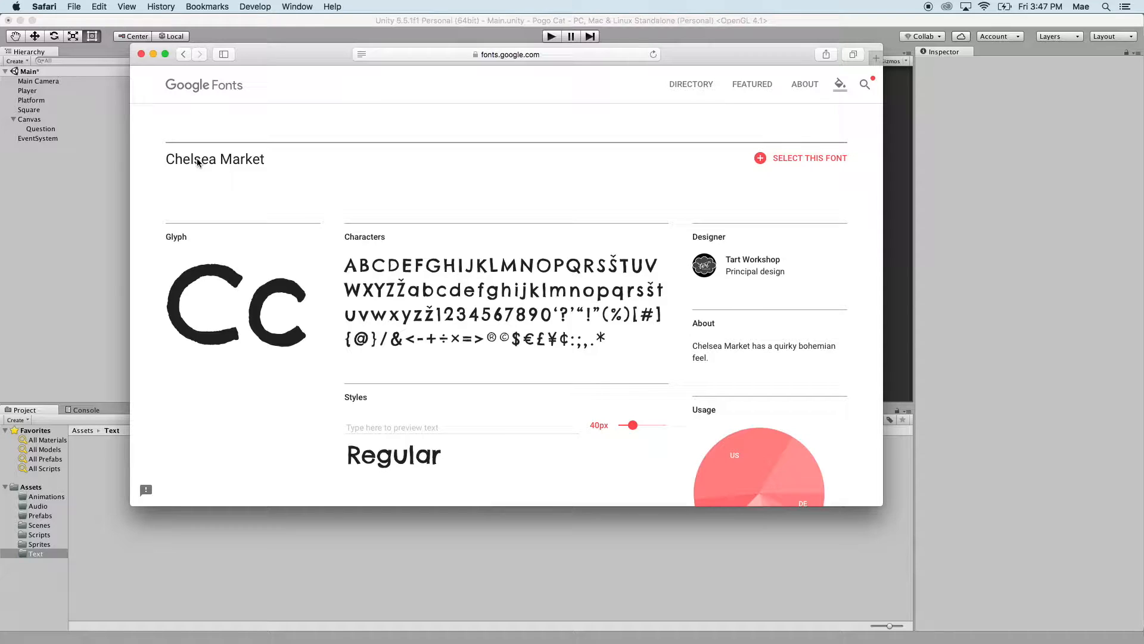
Step: Review the Chelsea Market font, add it to the selection, download it, and close the browser window
scroll(452, 269, down, 10)
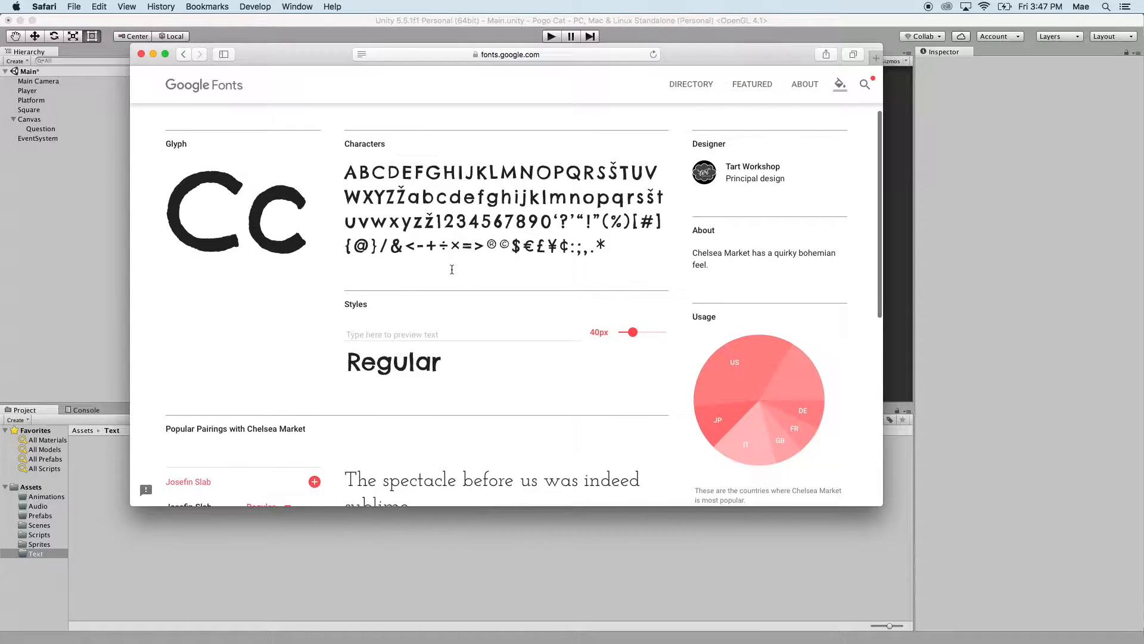
scroll(453, 273, down, 5)
scroll(453, 273, up, 15)
click(760, 157)
click(726, 501)
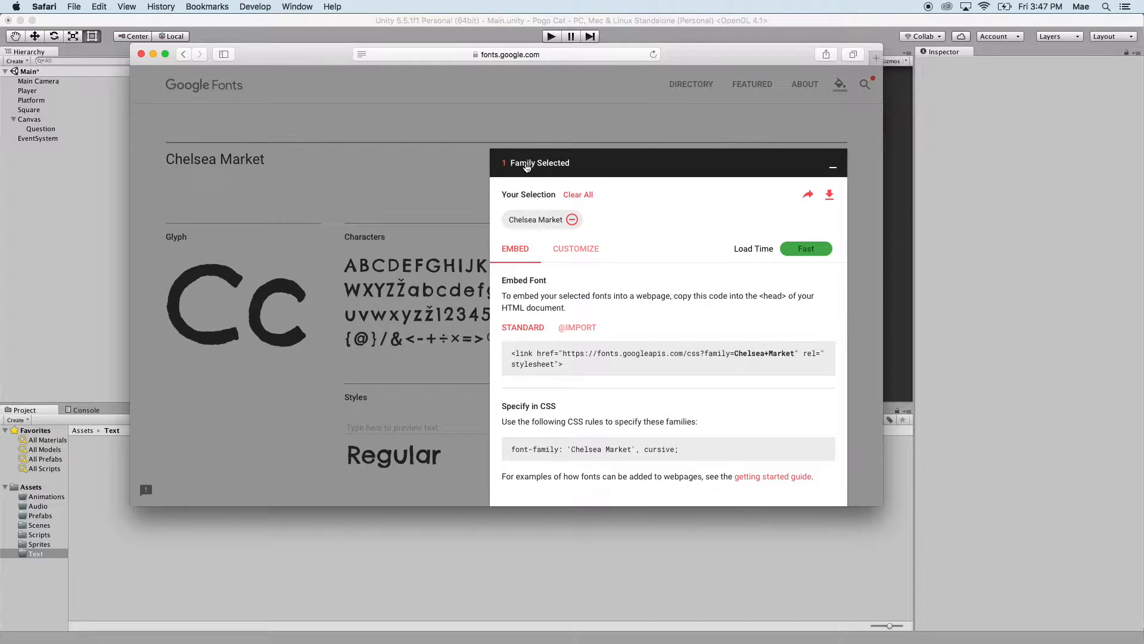
click(830, 194)
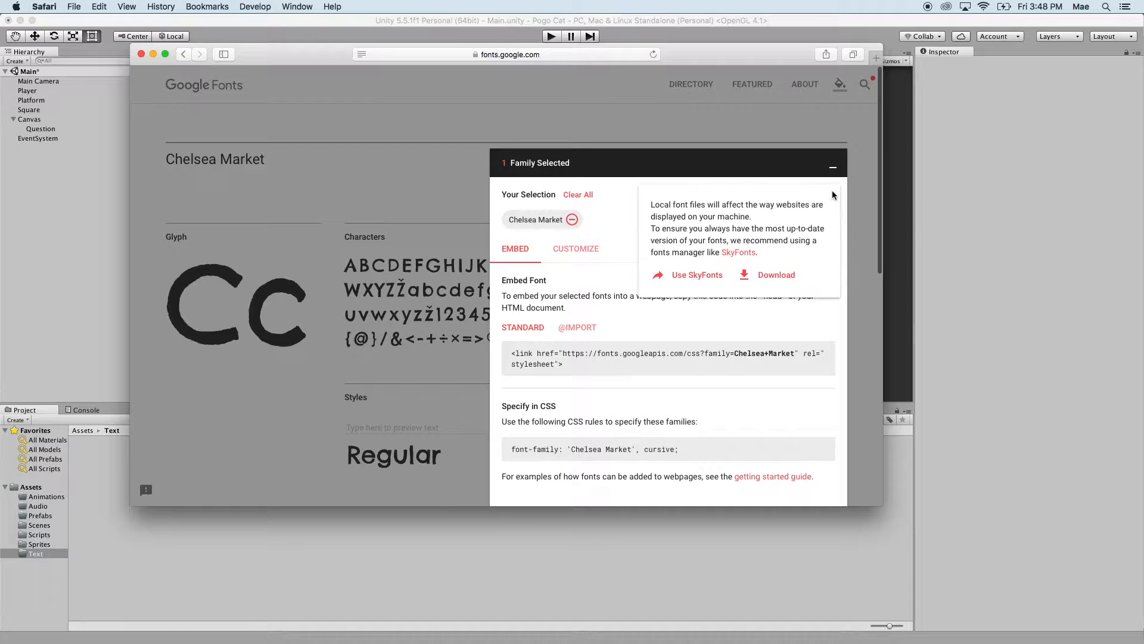
click(768, 277)
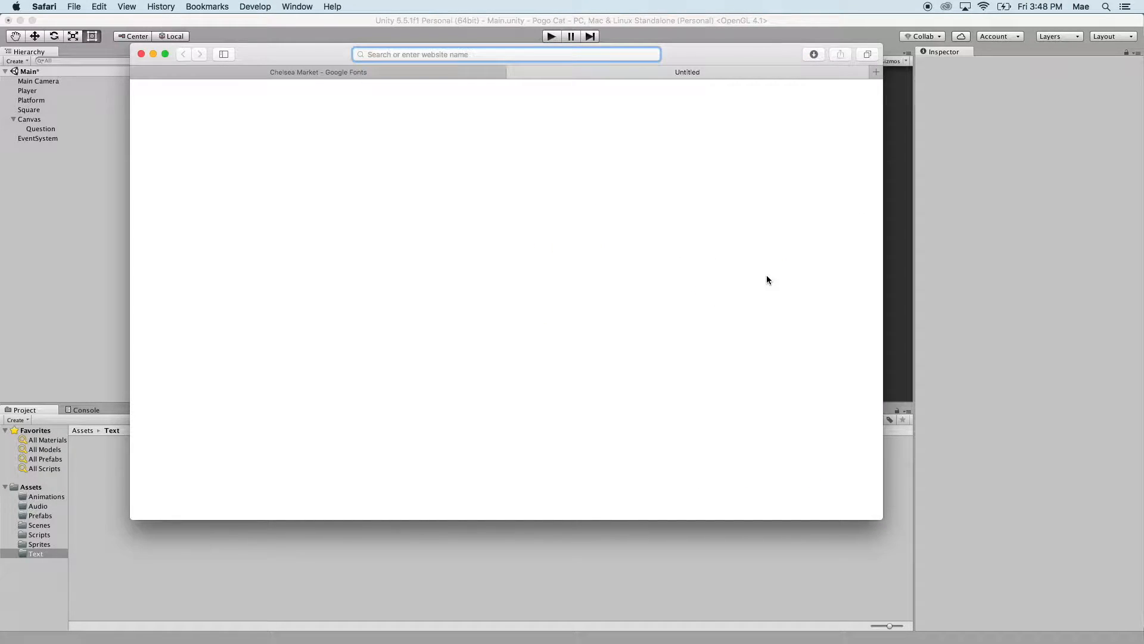
click(142, 54)
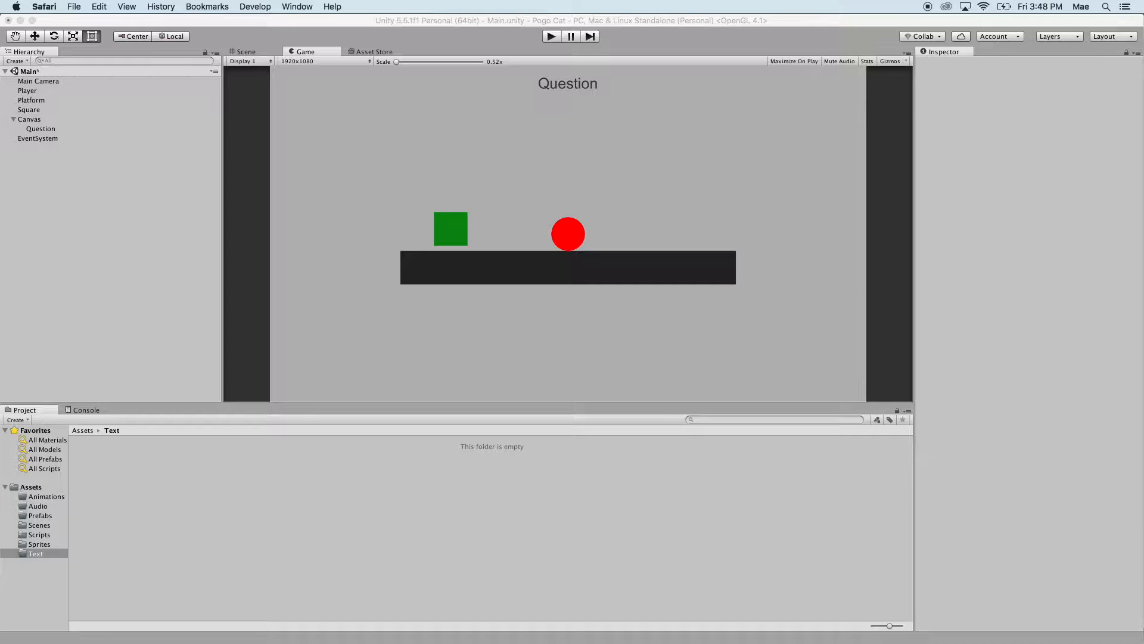
Step: Import ChelseaMarket-Regular.ttf from the downloaded Chelsea_Market folder into the Unity project's Text assets folder
drag(129, 157, 0, 368)
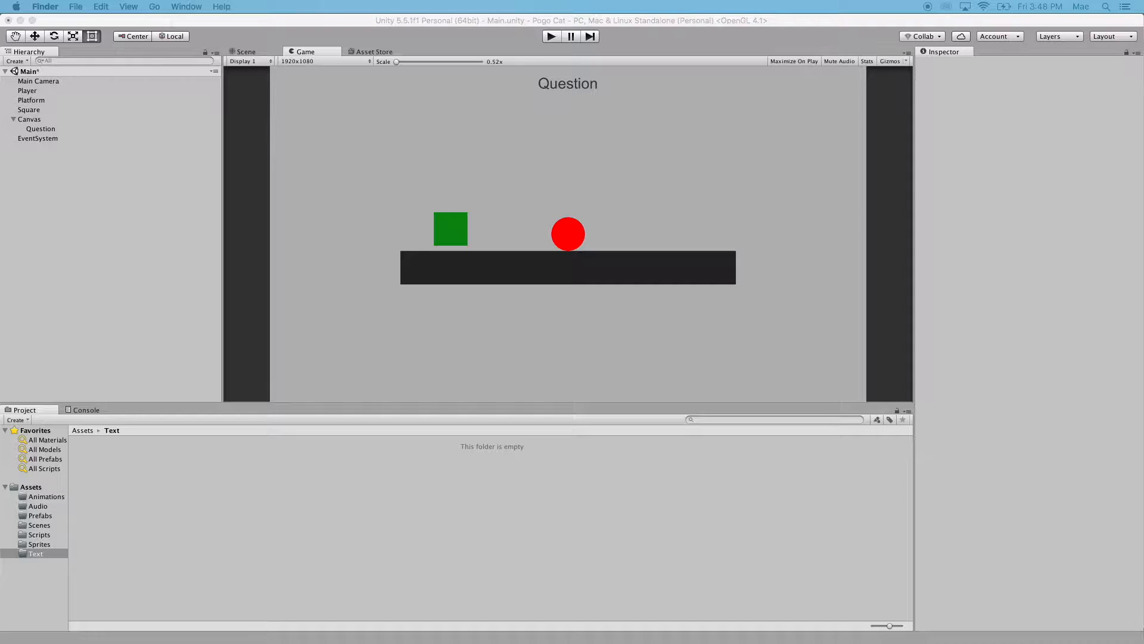
drag(0, 95, 430, 140)
click(367, 180)
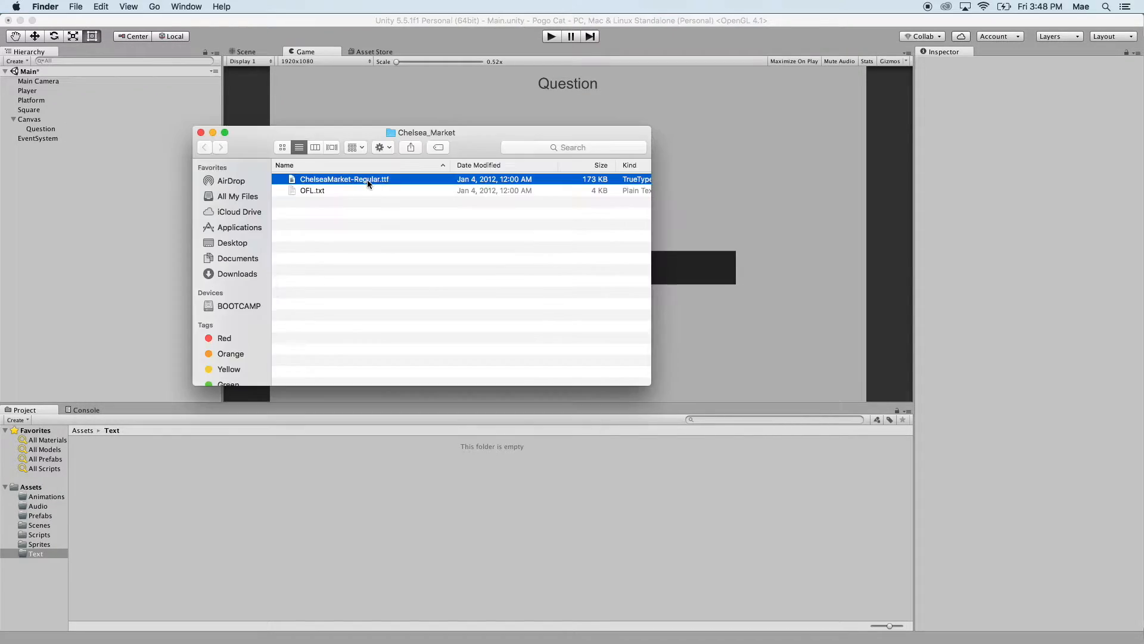
drag(369, 182, 216, 488)
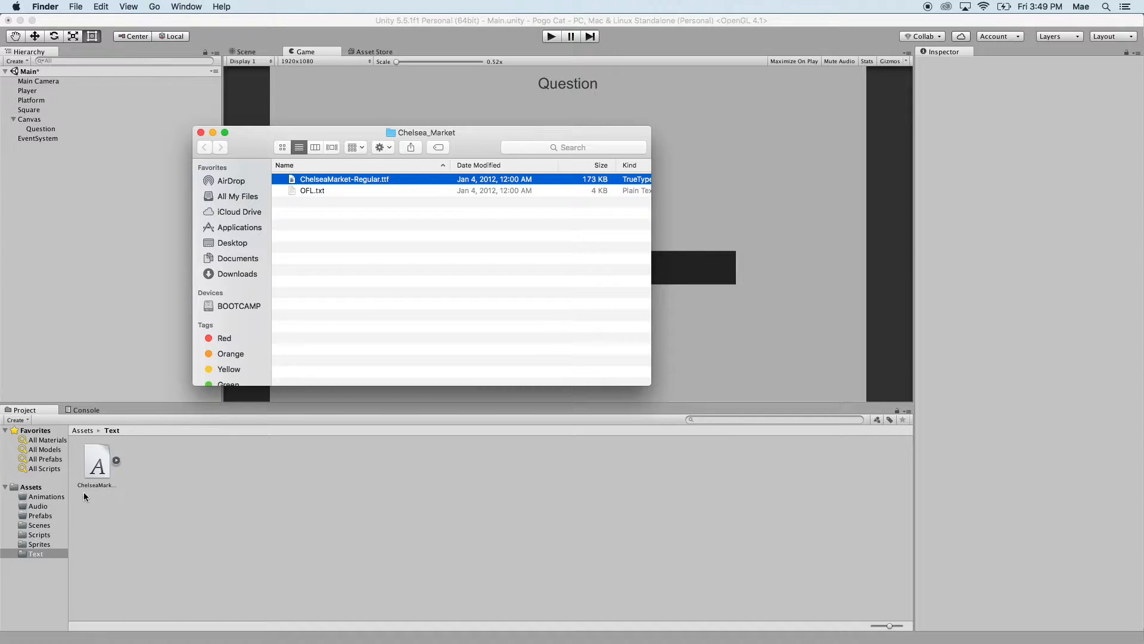
click(214, 132)
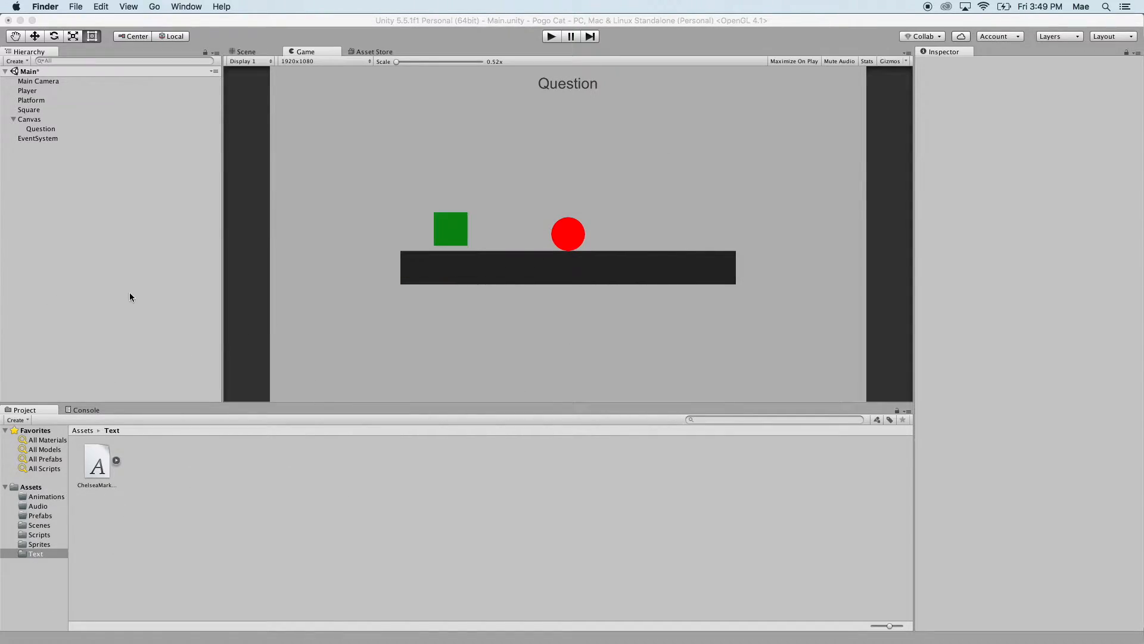
Step: Try the ChelseaMarket-Regular font on the Question text and switch it back to Arial
click(41, 129)
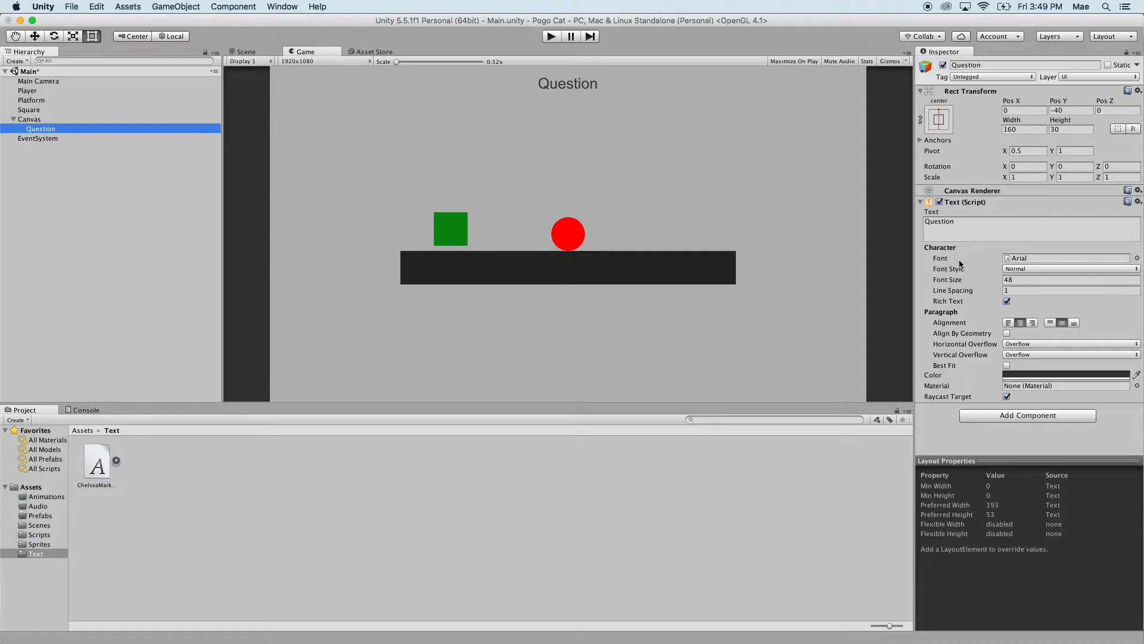
click(1137, 258)
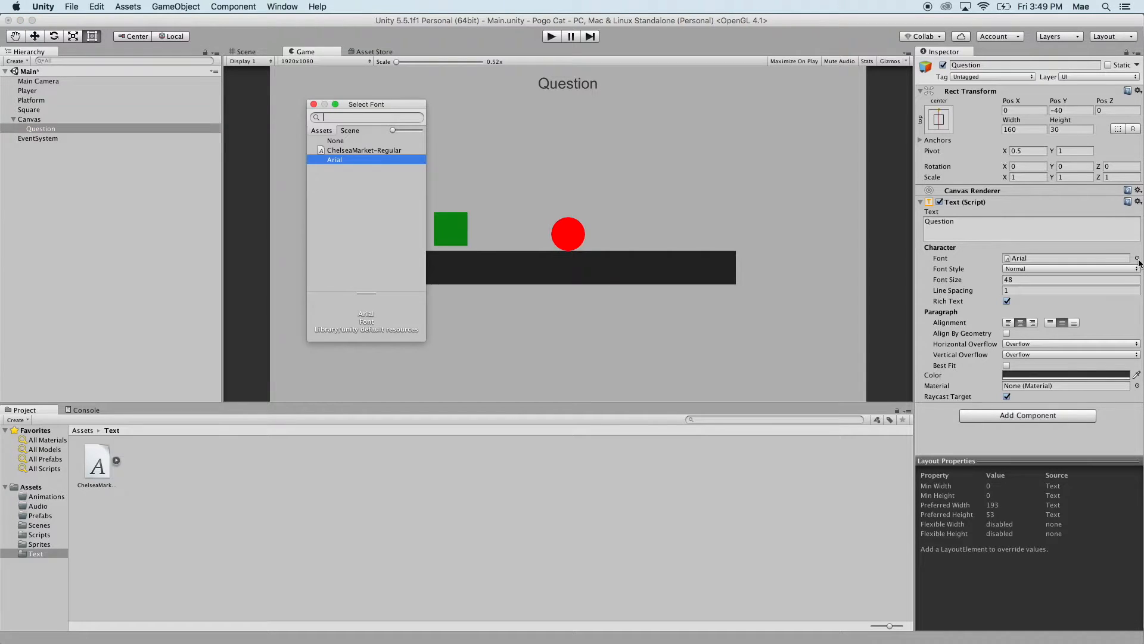
click(341, 153)
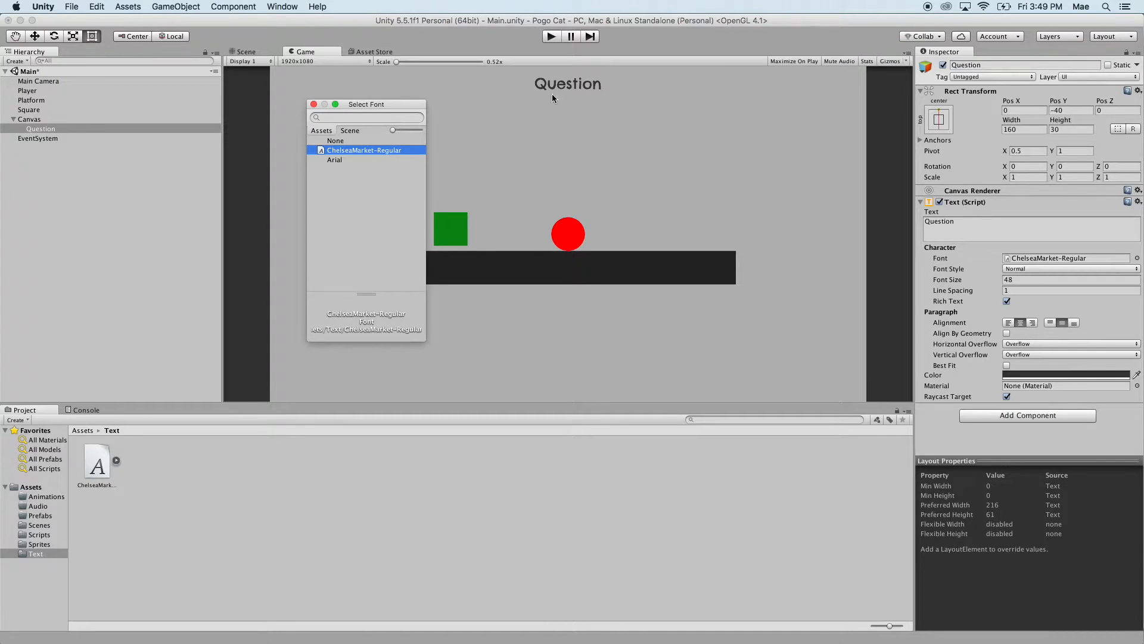
click(338, 158)
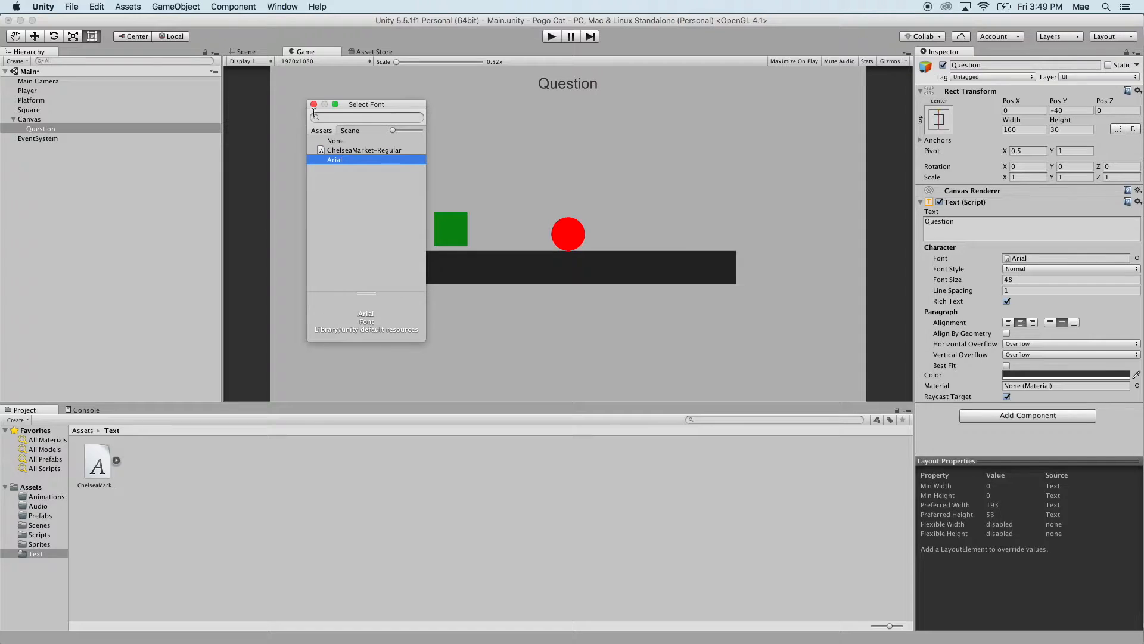
click(314, 105)
Step: Assign the imported ChelseaMarket-Regular font to the Question text, set its font size to 75, and check it in the Scene and Game views
click(94, 461)
drag(94, 461, 1025, 260)
click(999, 280)
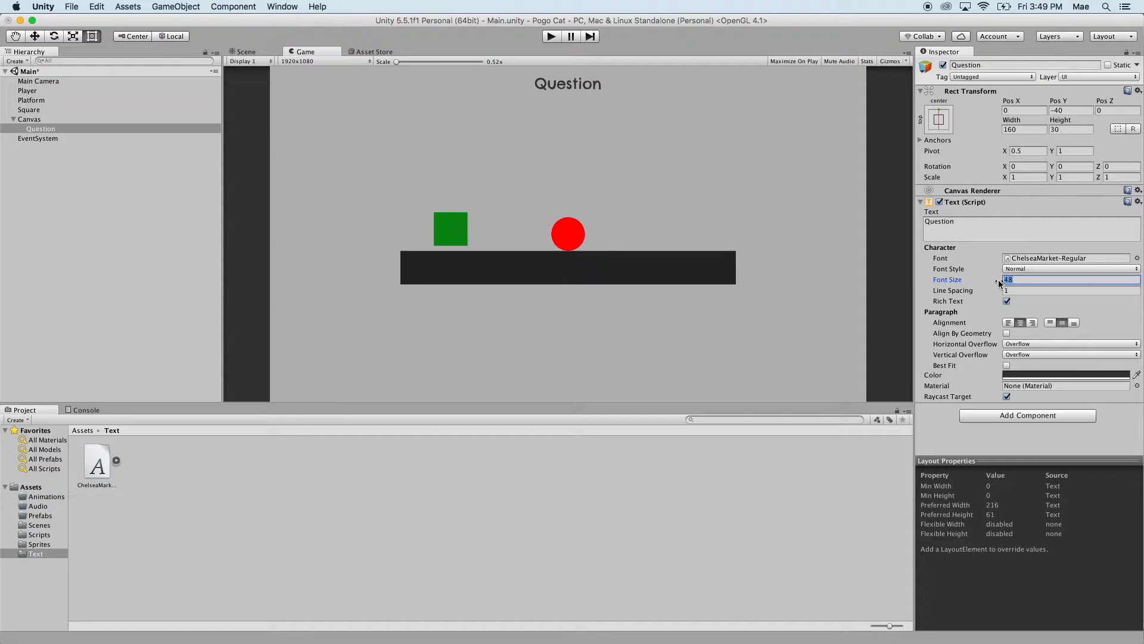
text(75)
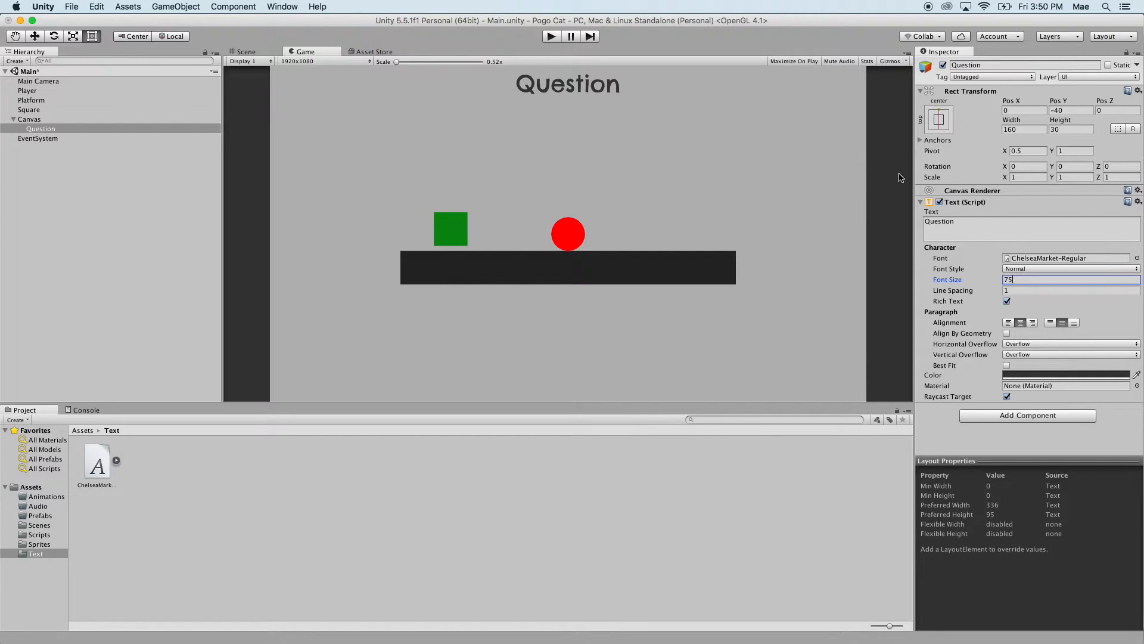
click(244, 51)
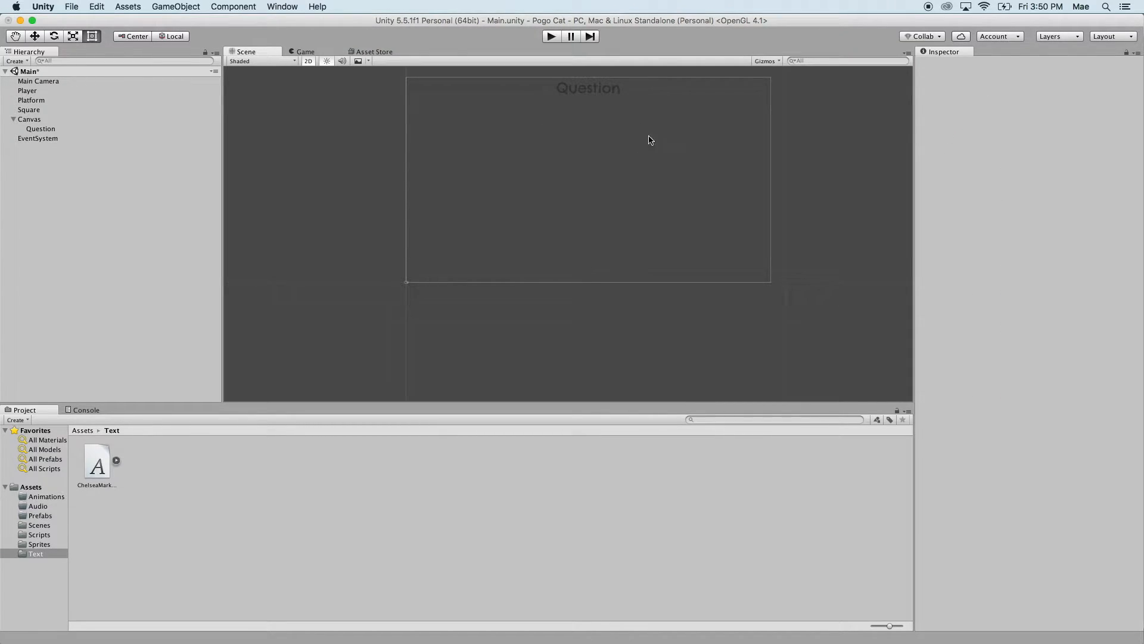
click(305, 53)
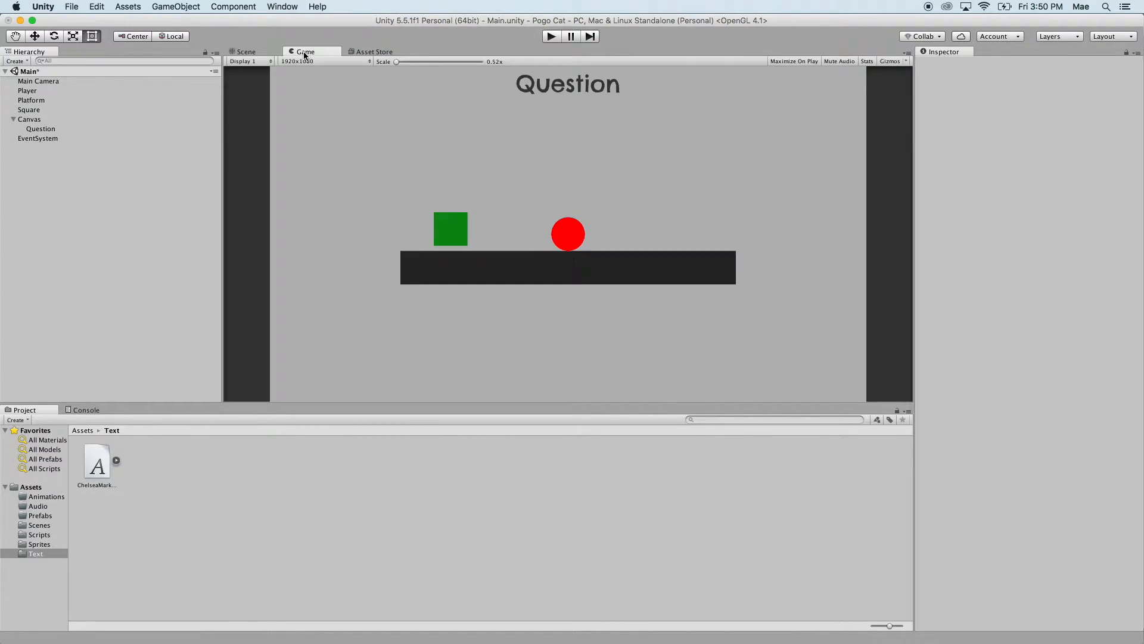
Step: Compare the placement of the game objects and the Canvas with its Question text in the Scene and Game views
click(246, 52)
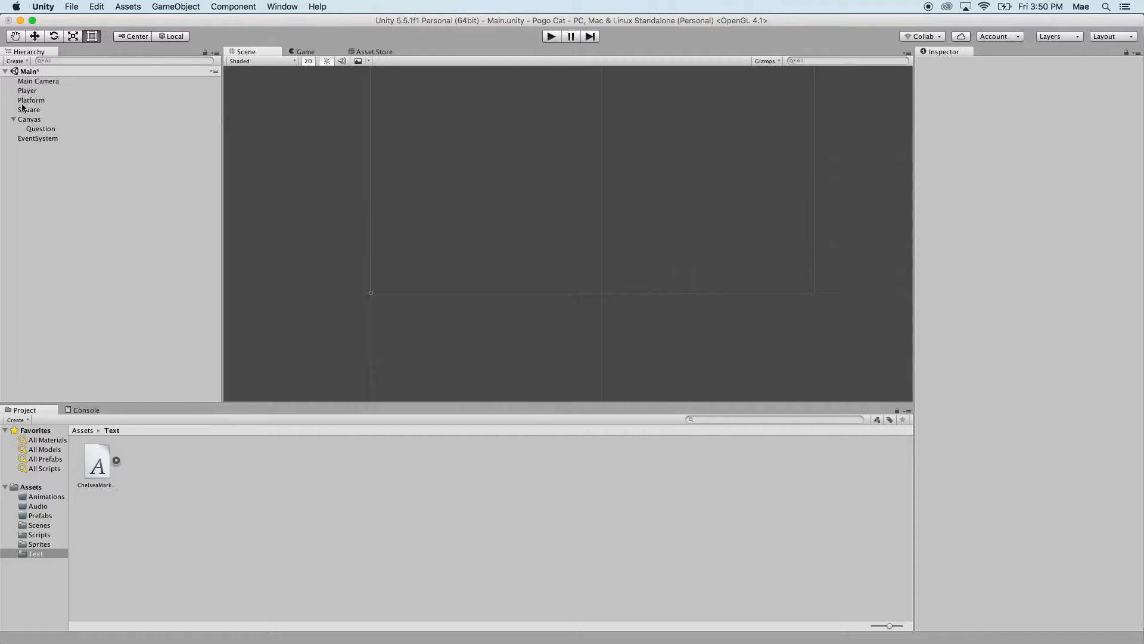
click(28, 109)
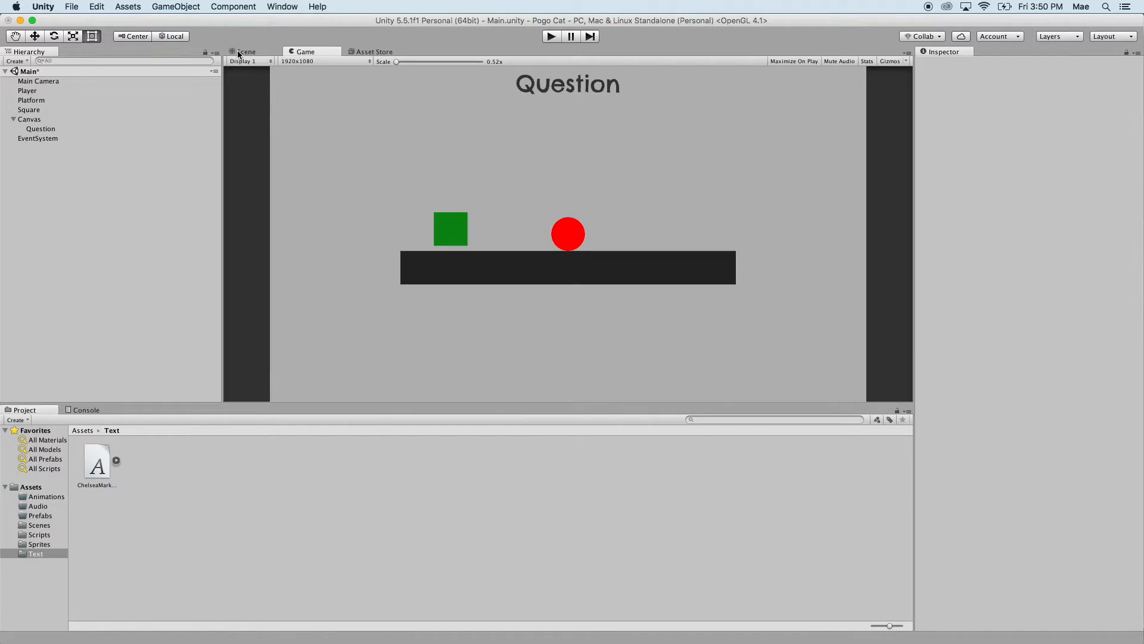
click(245, 52)
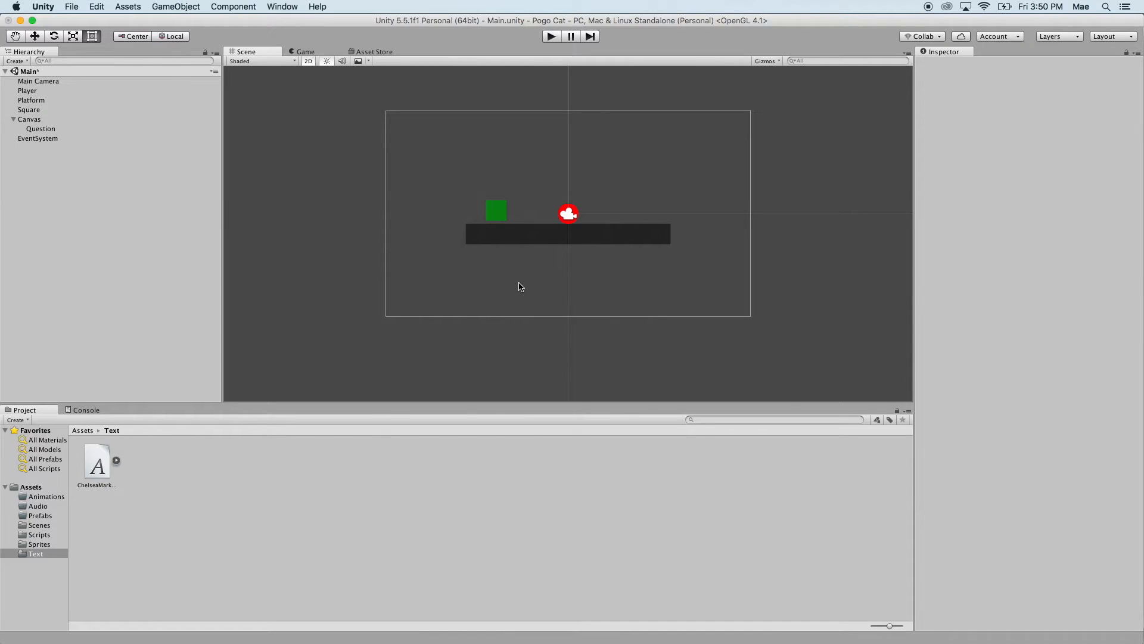
click(32, 120)
double_click(33, 121)
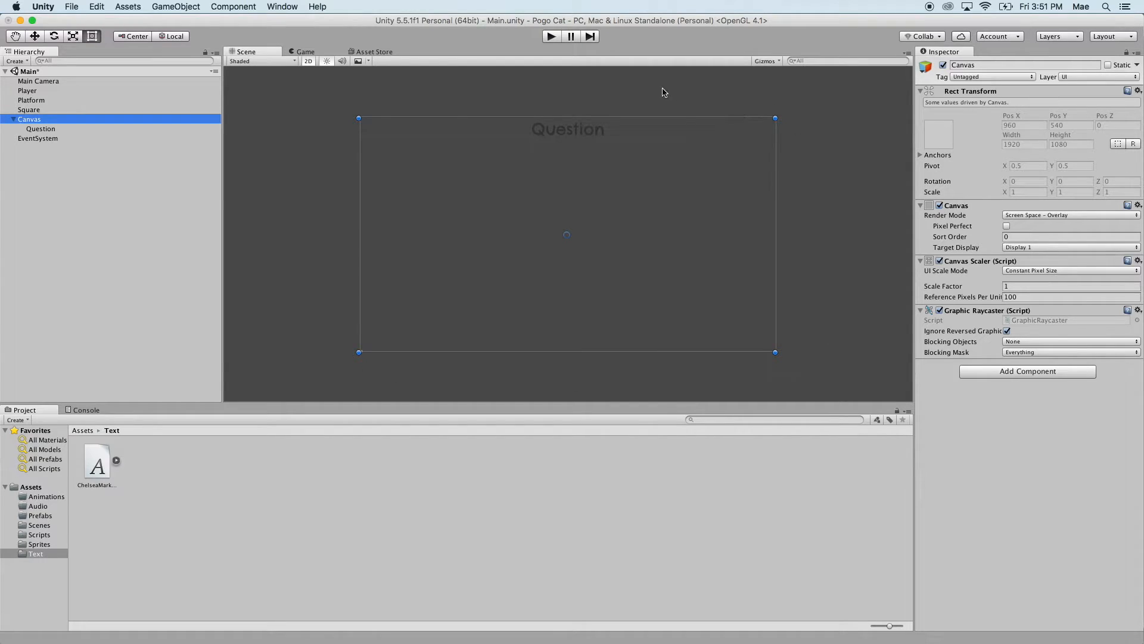
click(294, 52)
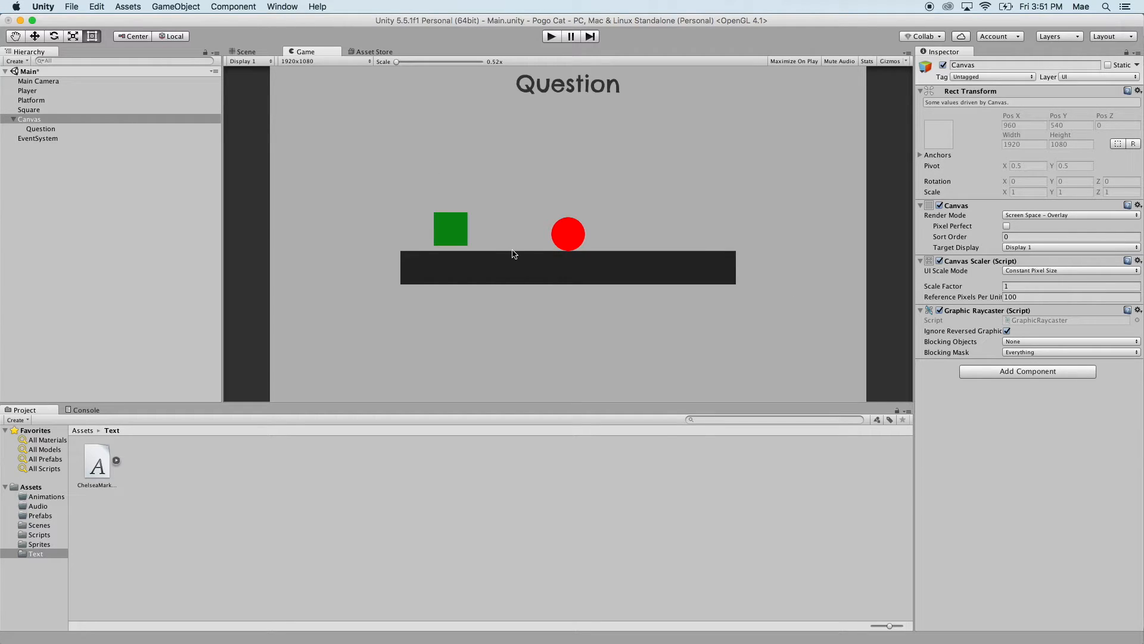
Step: Save the Main scene
click(71, 7)
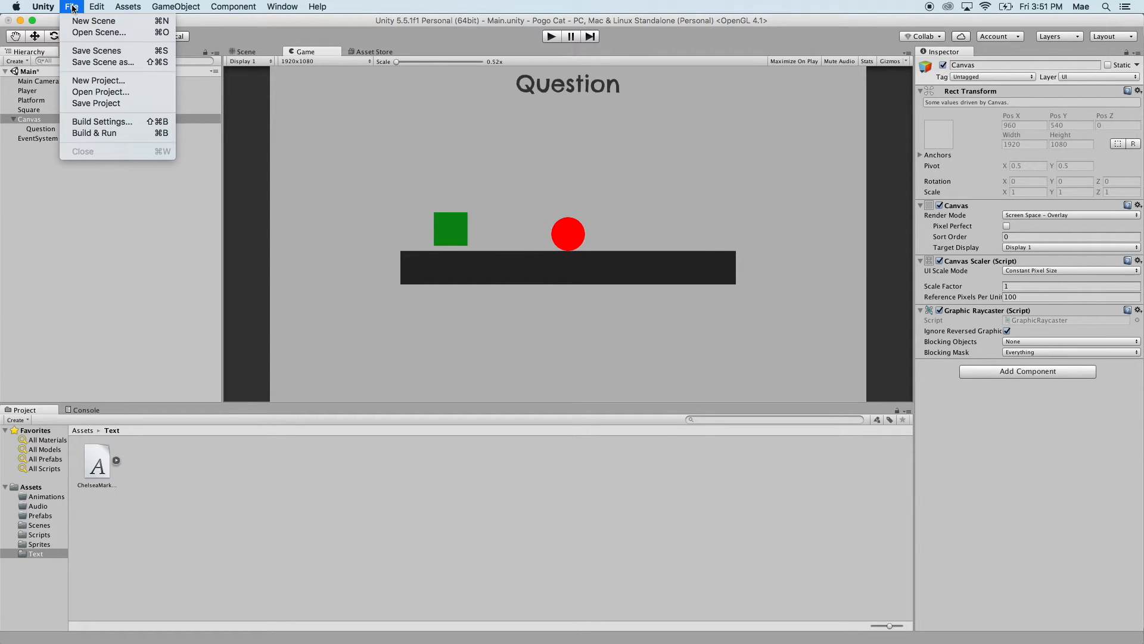
click(93, 53)
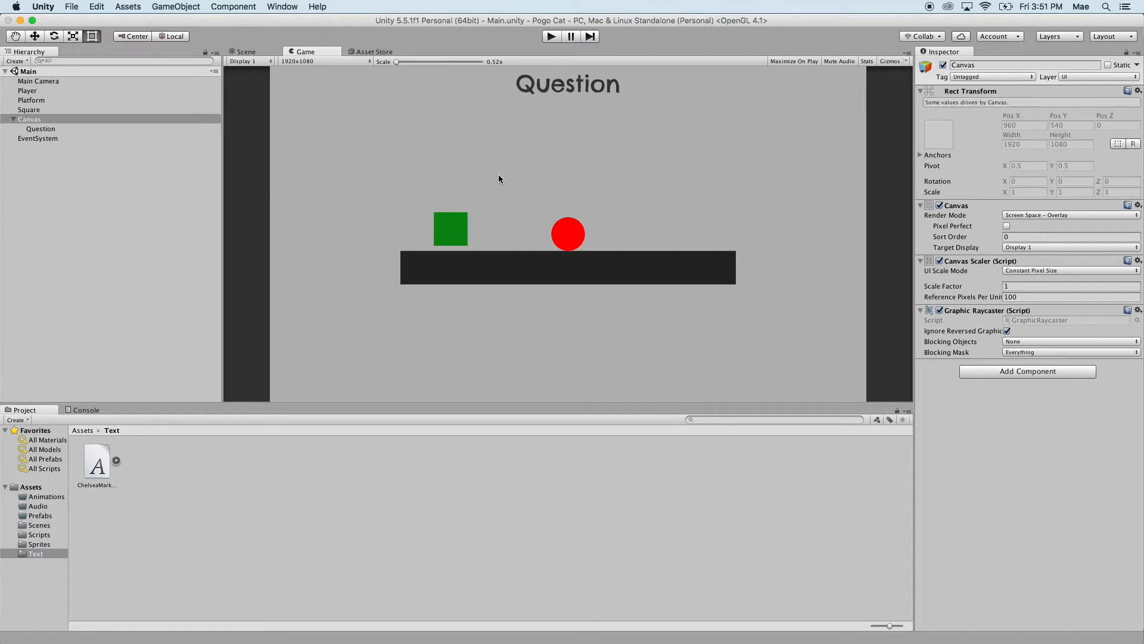